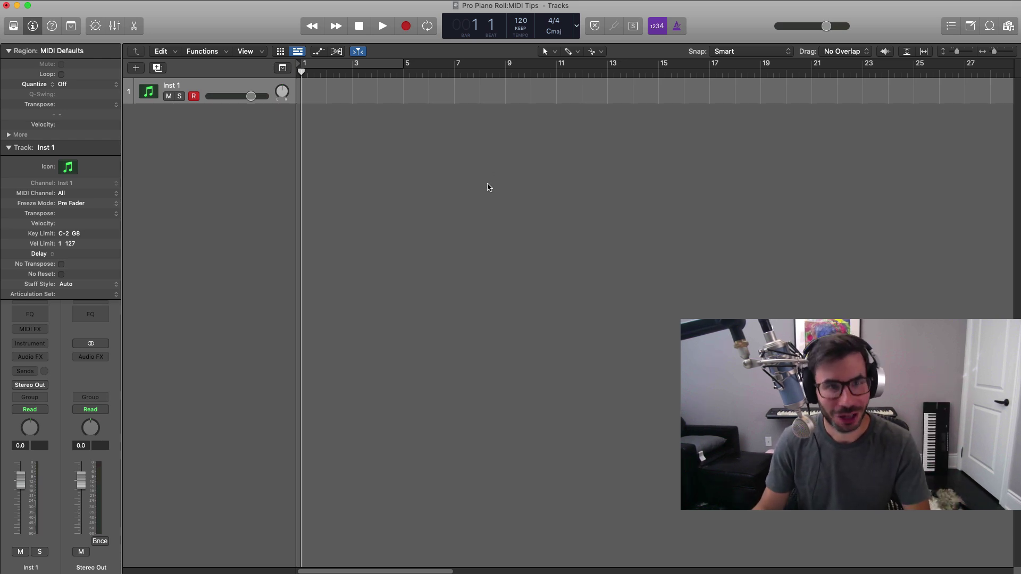
# - Create an empty MIDI region on Inst 1, extend it to bar 5, and open it in the Piano Roll
pyautogui.click(326, 66)
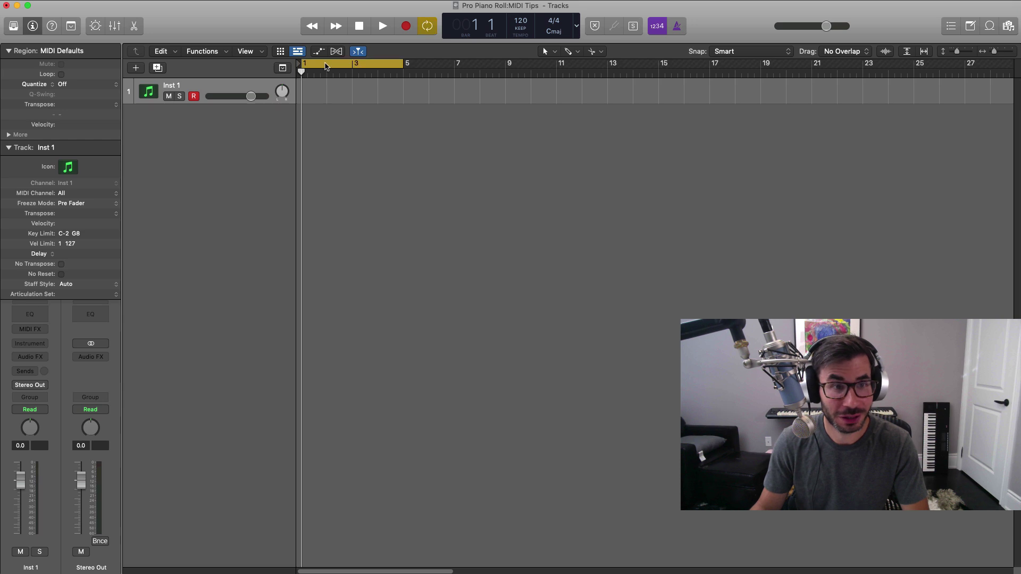
pyautogui.doubleClick(320, 101)
pyautogui.moveTo(324, 98); pyautogui.dragTo(402, 99)
pyautogui.doubleClick(394, 96)
# - Draw seven short notes with the Pencil tool across bars 1 and 2, starting on C3
pyautogui.click(280, 468)
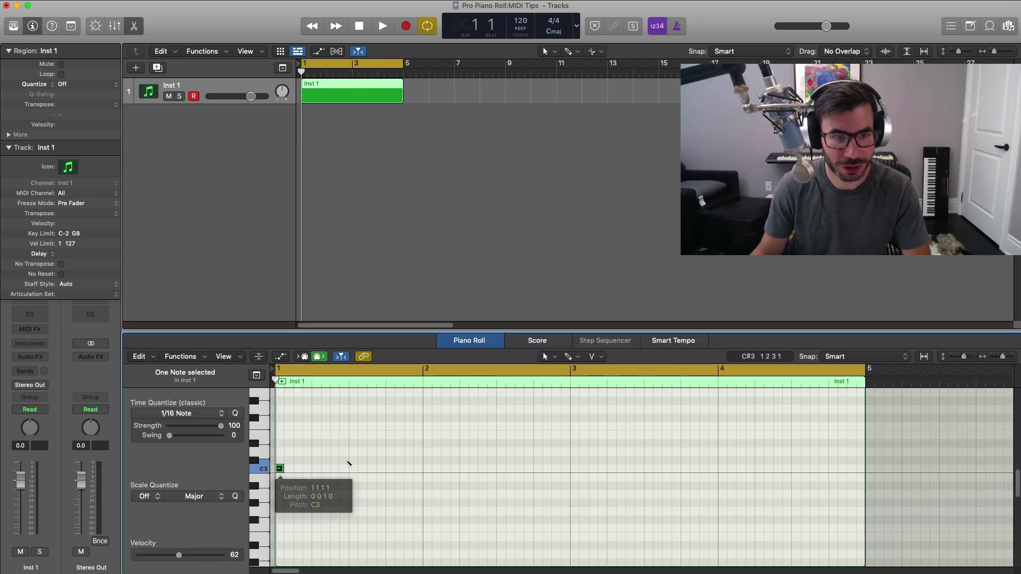
pyautogui.click(362, 443)
pyautogui.click(400, 477)
pyautogui.click(455, 460)
pyautogui.click(482, 418)
pyautogui.click(537, 477)
pyautogui.click(597, 519)
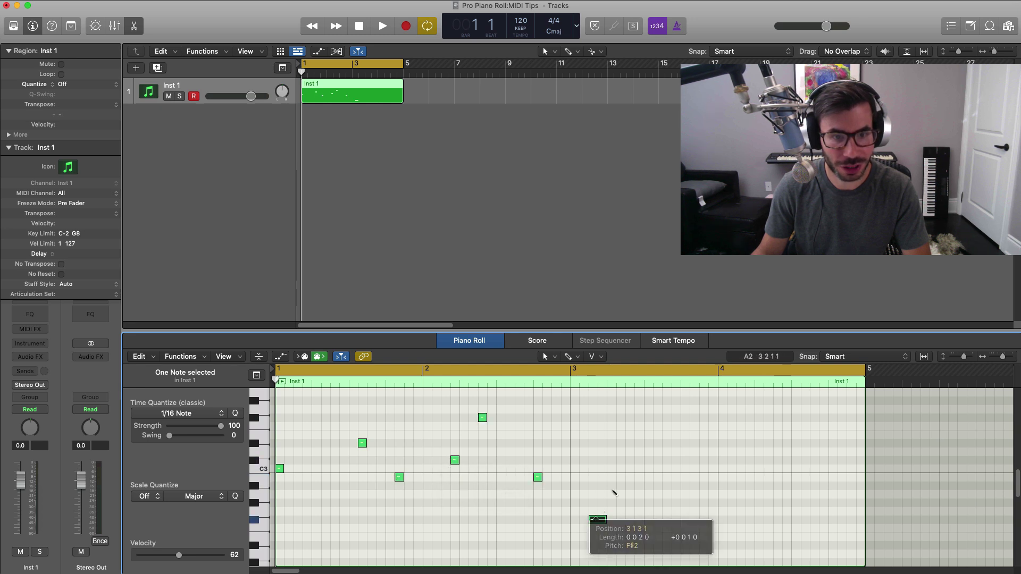
# - Draw six more short notes through bars 3 and 4, ending at the close of bar 4
pyautogui.click(635, 469)
pyautogui.click(671, 435)
pyautogui.click(745, 511)
pyautogui.click(773, 536)
pyautogui.click(810, 452)
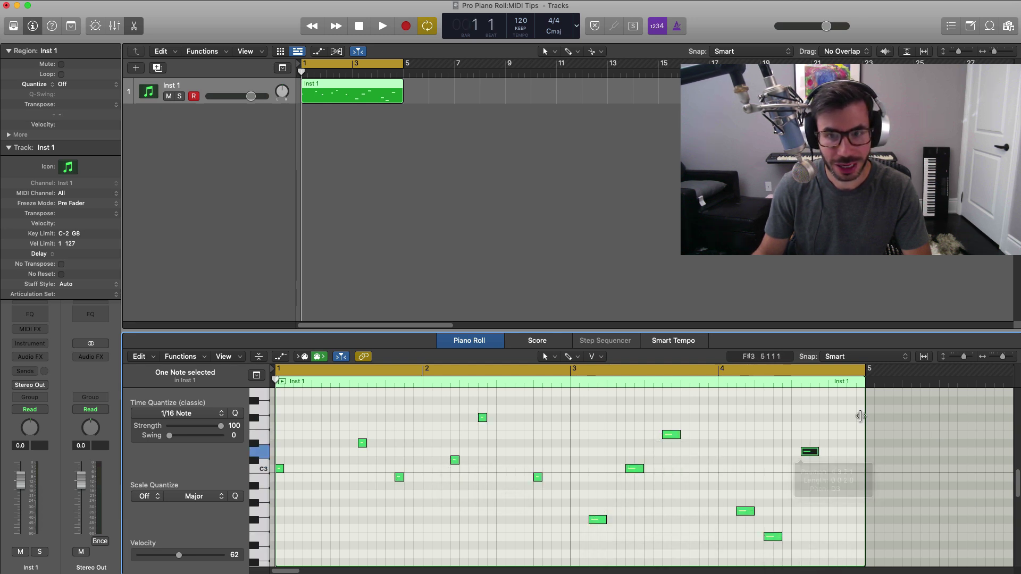
pyautogui.click(847, 417)
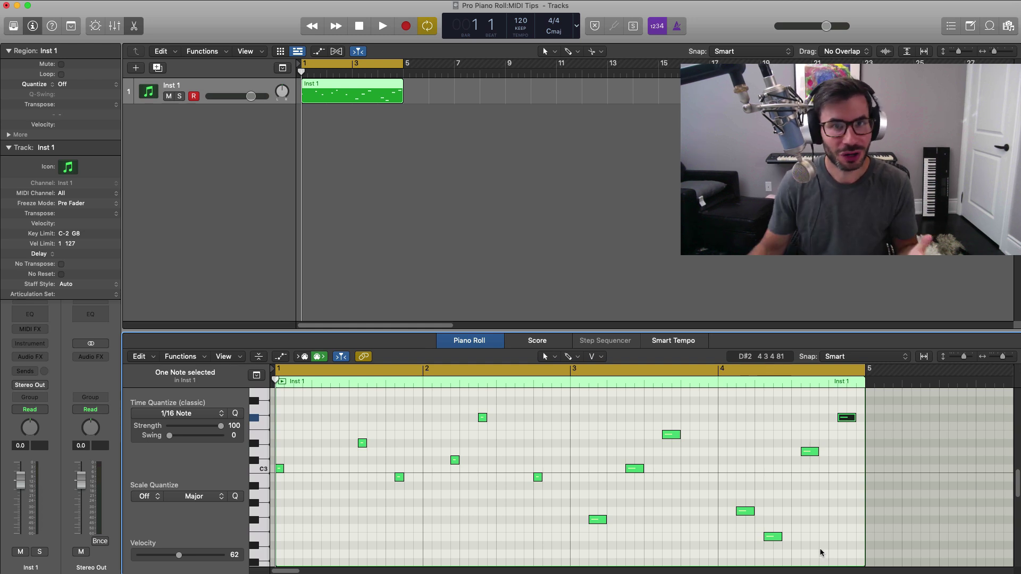
# - Select all notes, clear the selection, then select both C3 notes via the C3 piano key
pyautogui.click(600, 471)
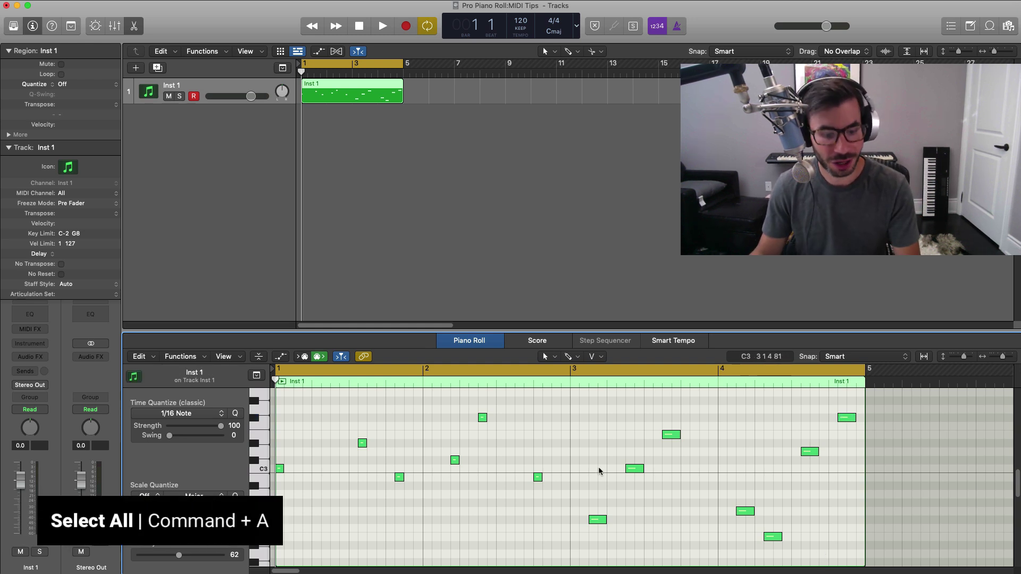
pyautogui.press('super+a')
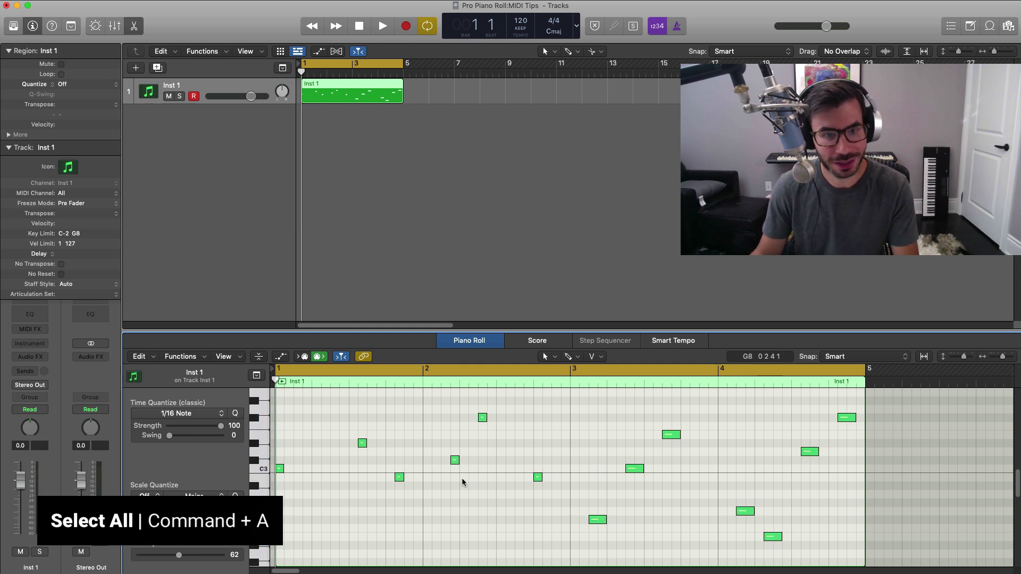
pyautogui.click(366, 489)
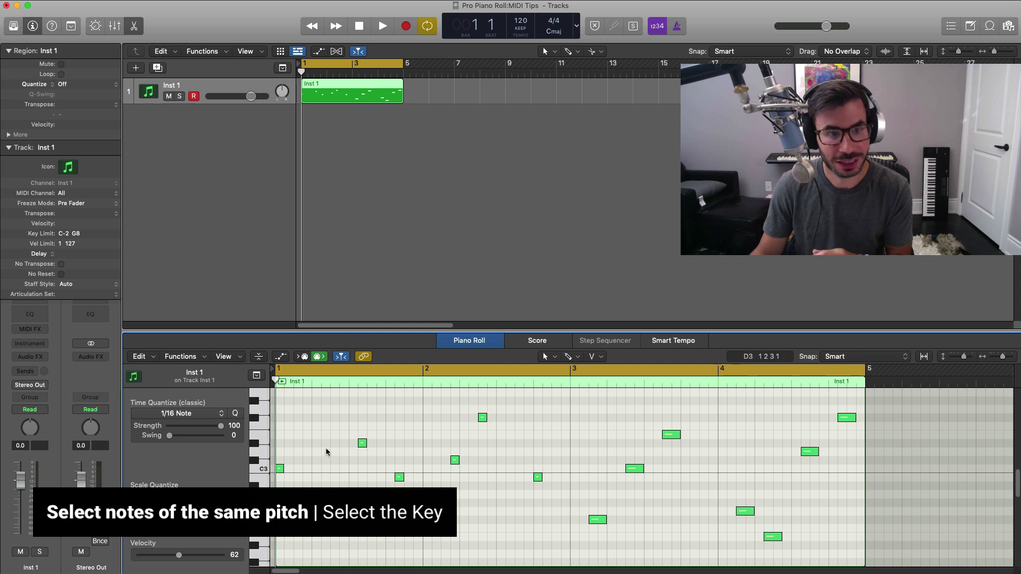
pyautogui.click(363, 443)
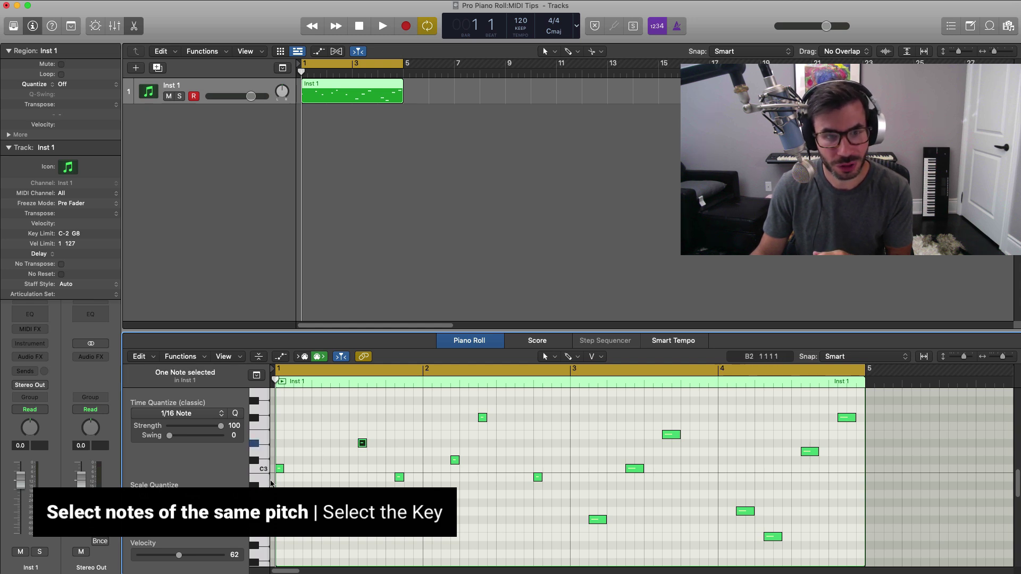
pyautogui.click(266, 469)
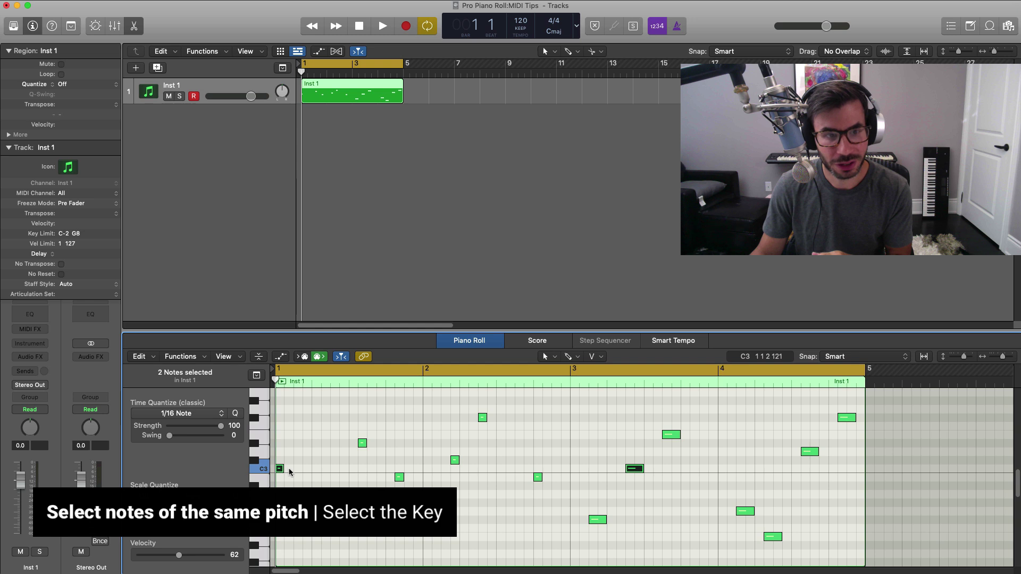
pyautogui.click(266, 471)
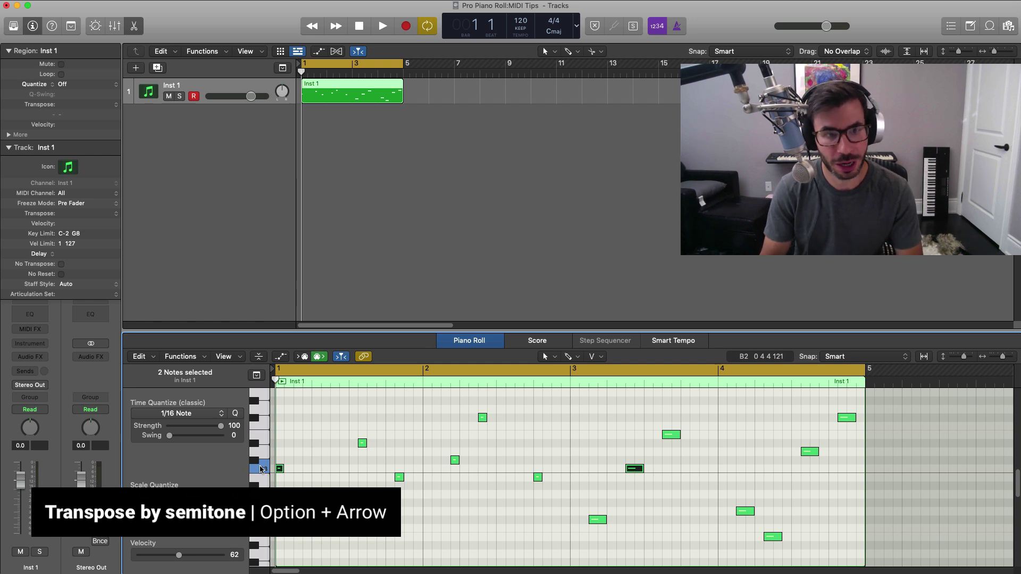
# - Transpose the two C3 notes up and down by semitones and an octave, ending on C3
pyautogui.hotkey('alt', 'Up')
pyautogui.hotkey('alt', 'Up')
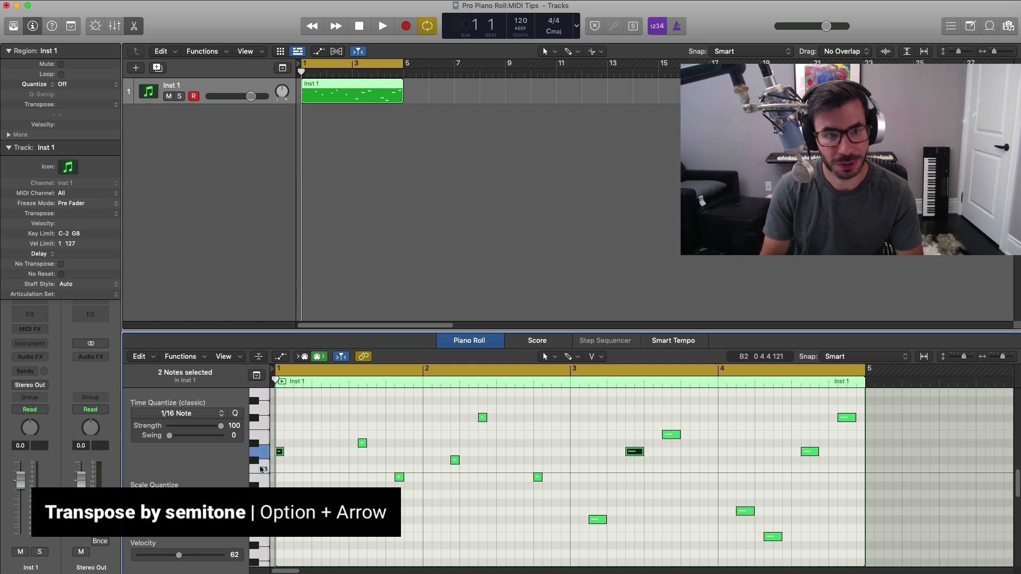
pyautogui.hotkey('alt', 'Down')
pyautogui.hotkey('alt', 'Down')
pyautogui.hotkey('alt', 'Down')
pyautogui.hotkey('alt', 'Down')
pyautogui.hotkey('alt', 'Down')
pyautogui.hotkey('alt', 'Down')
pyautogui.hotkey('alt', 'Up')
pyautogui.hotkey('alt', 'Up')
pyautogui.hotkey('alt', 'Up')
pyautogui.hotkey('alt', 'Up')
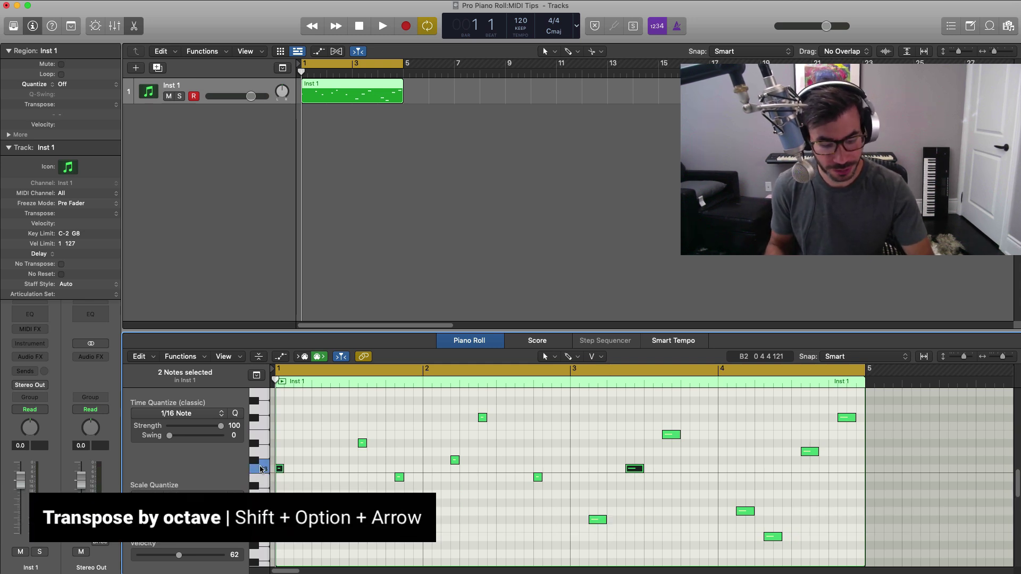
pyautogui.hotkey('shift', 'alt', 'Up')
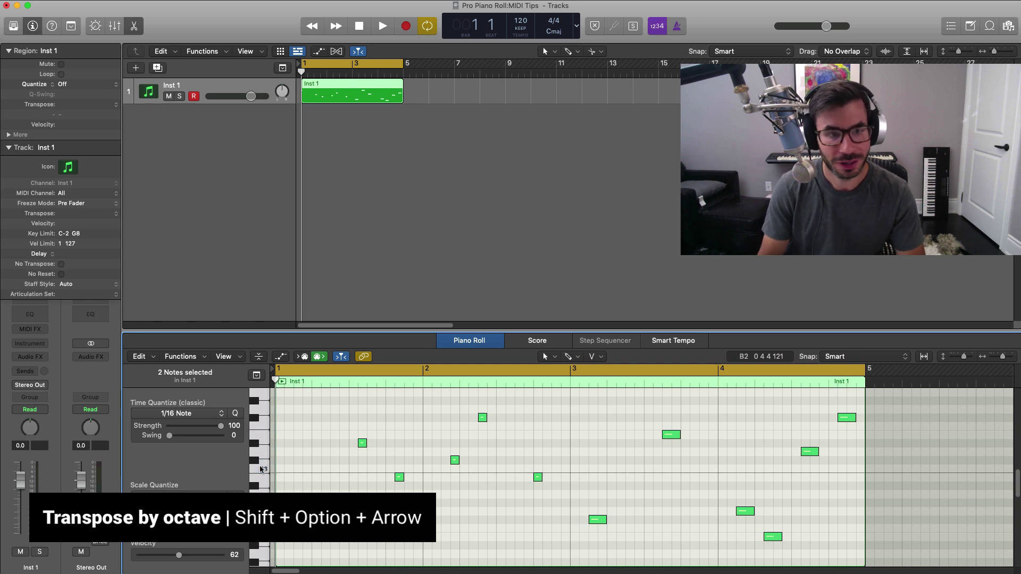
pyautogui.hotkey('shift', 'alt', 'Down')
# - Enlarge the Piano Roll pane, then try more octave transpositions, returning the notes to C3
pyautogui.moveTo(338, 331); pyautogui.dragTo(338, 215)
pyautogui.scroll(5, 349, 324)
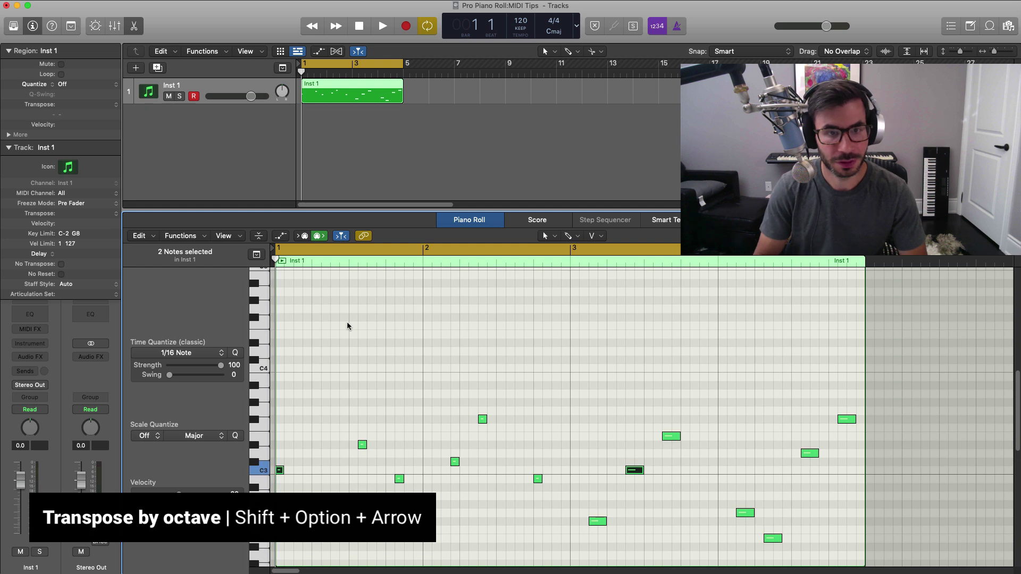
pyautogui.hotkey('shift', 'alt', 'Up')
pyautogui.hotkey('shift', 'alt', 'Up')
pyautogui.hotkey('shift', 'alt', 'Down')
pyautogui.hotkey('shift', 'alt', 'Down')
pyautogui.hotkey('shift', 'alt', 'Down')
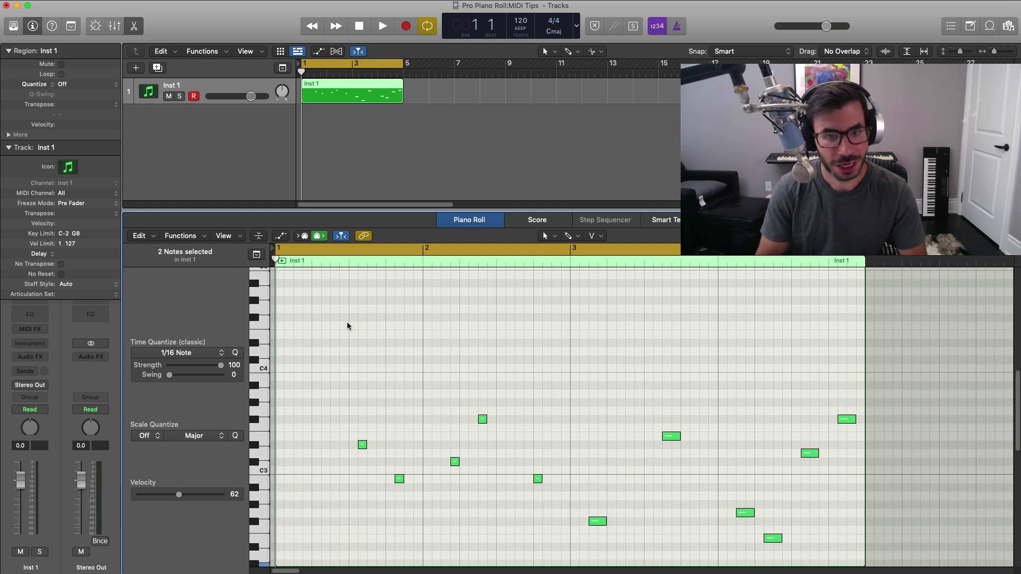
pyautogui.hotkey('shift', 'alt', 'Up')
pyautogui.hotkey('shift', 'alt', 'Up')
pyautogui.hotkey('shift', 'alt', 'Down')
pyautogui.hotkey('shift', 'alt', 'Down')
pyautogui.hotkey('shift', 'alt', 'Up')
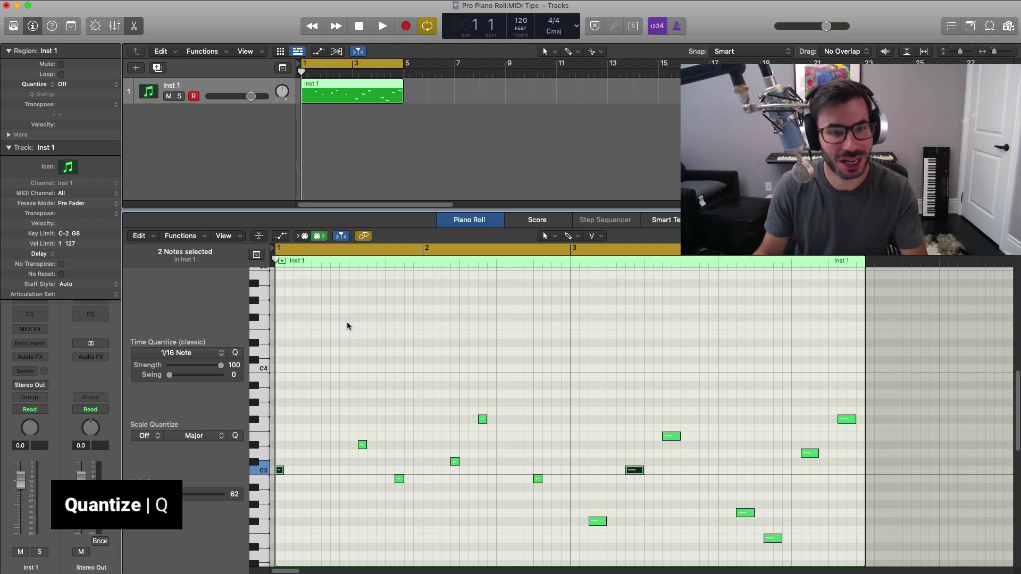
# - Zoom in and nudge two notes near beat 2.3 slightly off the grid
pyautogui.press('super+Right')
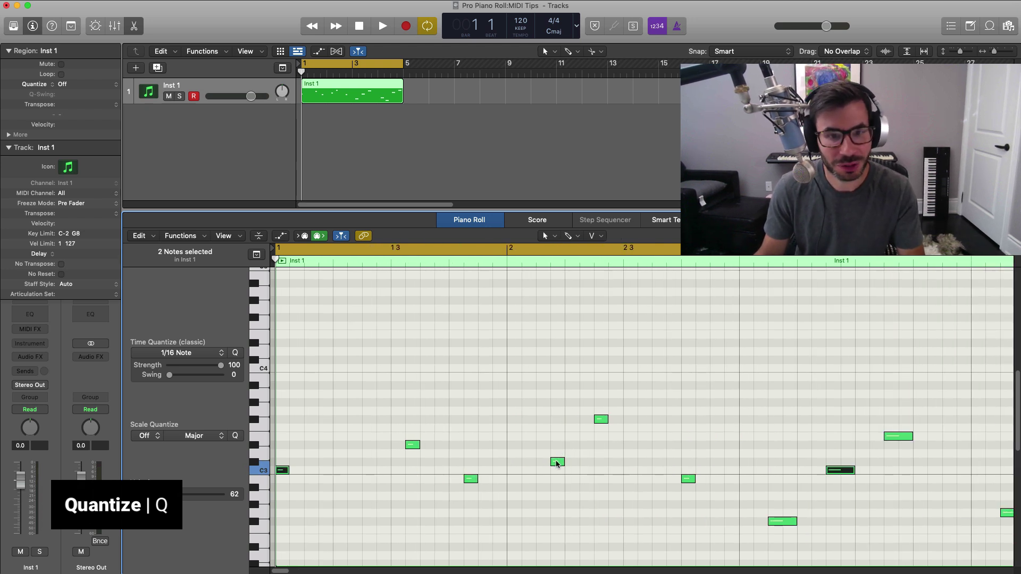
pyautogui.moveTo(557, 463); pyautogui.dragTo(562, 463)
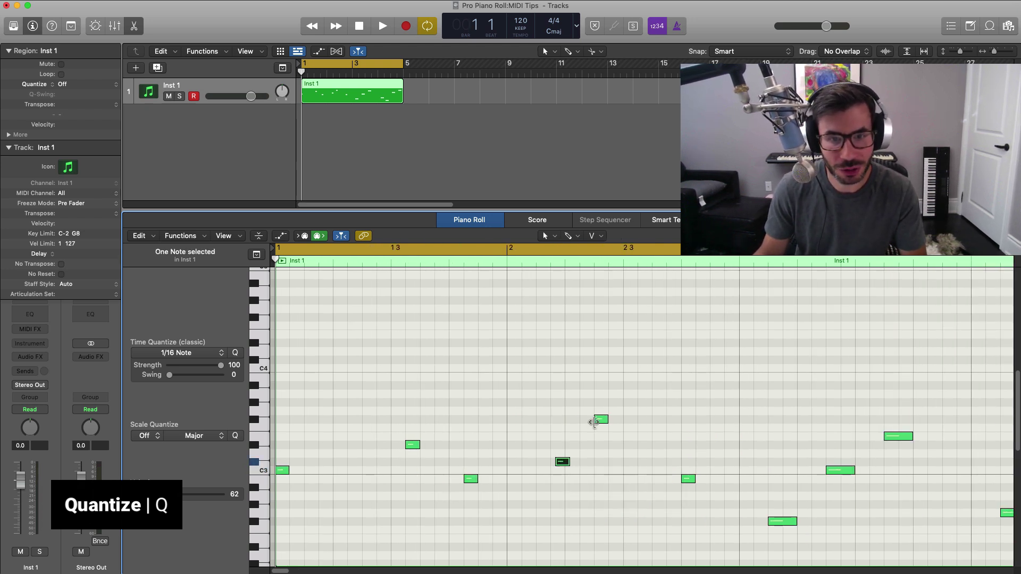
pyautogui.moveTo(595, 422); pyautogui.dragTo(599, 422)
pyautogui.click(686, 480)
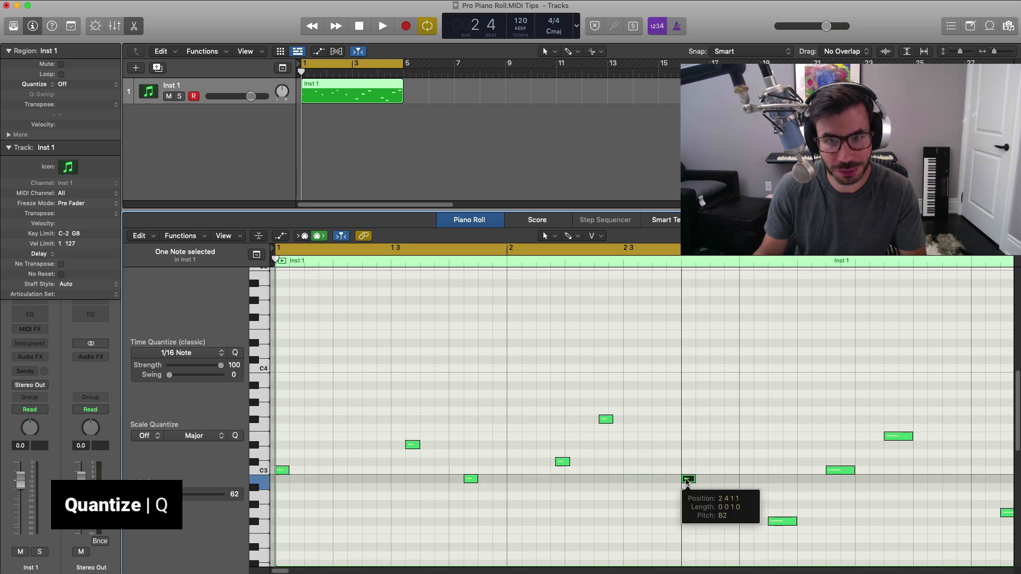
pyautogui.keyDown('ctrl'); pyautogui.keyDown('alt'); pyautogui.click(681, 468); pyautogui.keyUp('alt'); pyautogui.keyUp('ctrl')
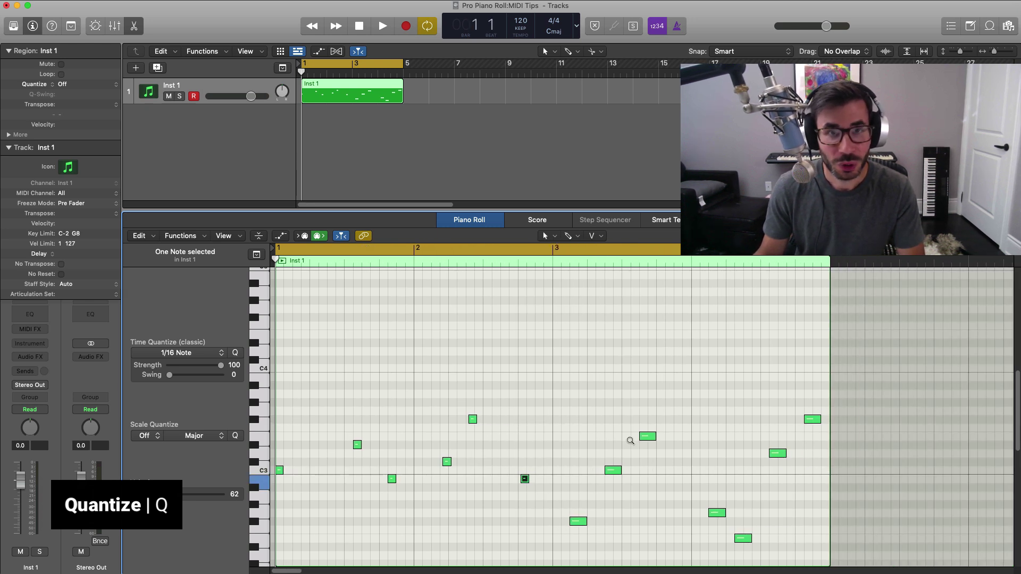
pyautogui.press('super+Up')
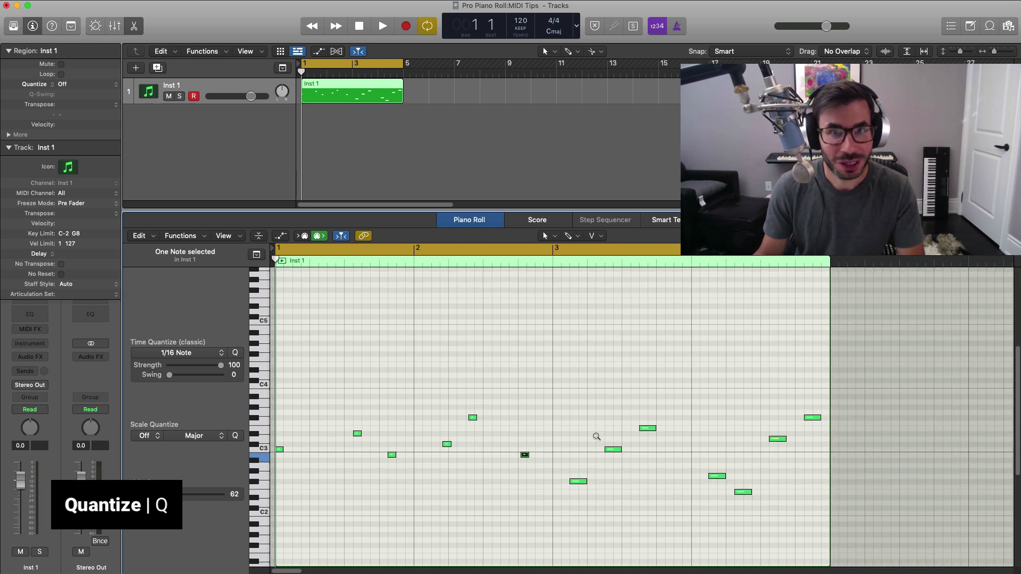
# - Select all thirteen notes and quantize them to the 1/16 Note grid with Q
pyautogui.click(544, 399)
pyautogui.press('super+a')
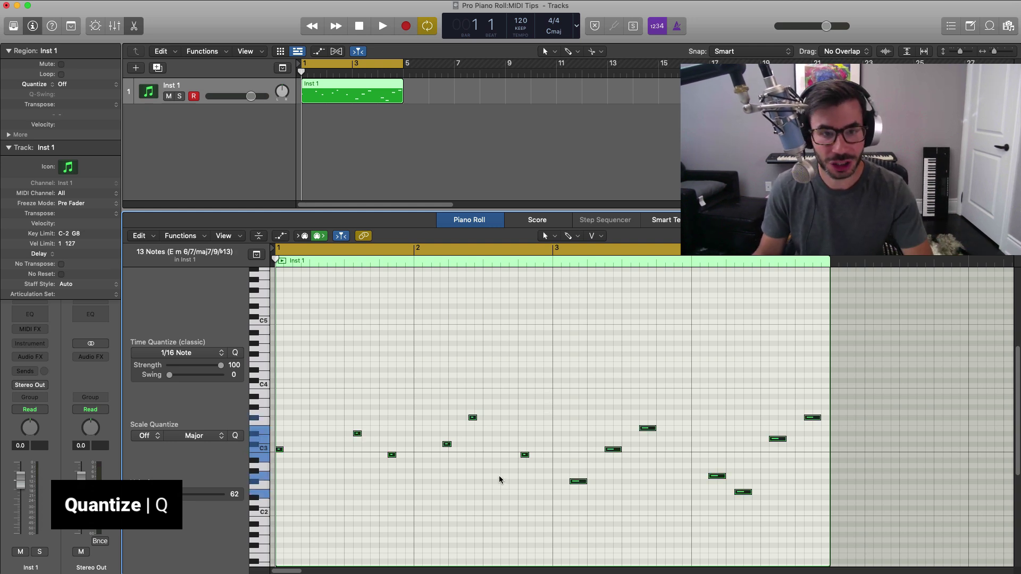
pyautogui.press('q')
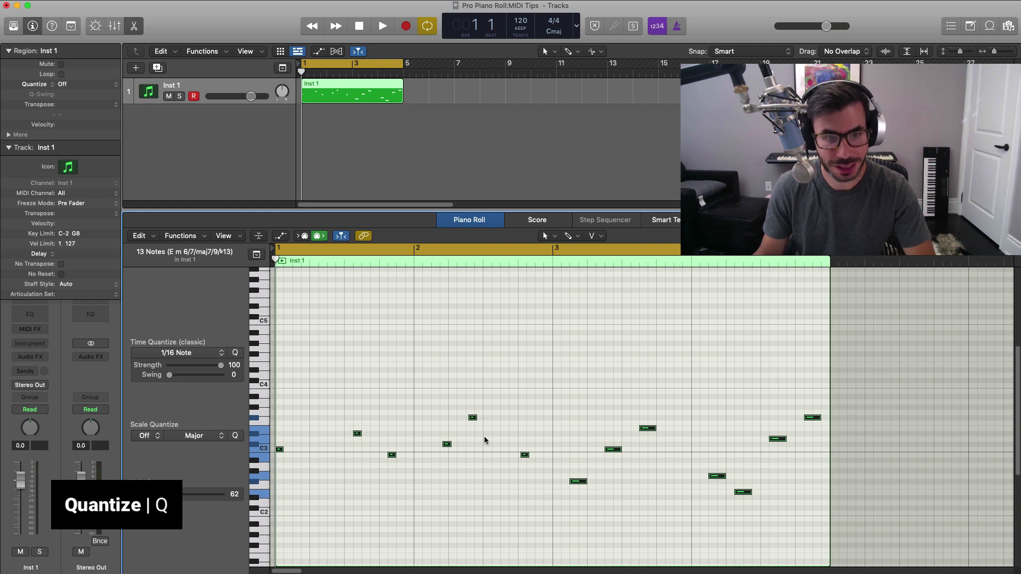
pyautogui.press('super+Right')
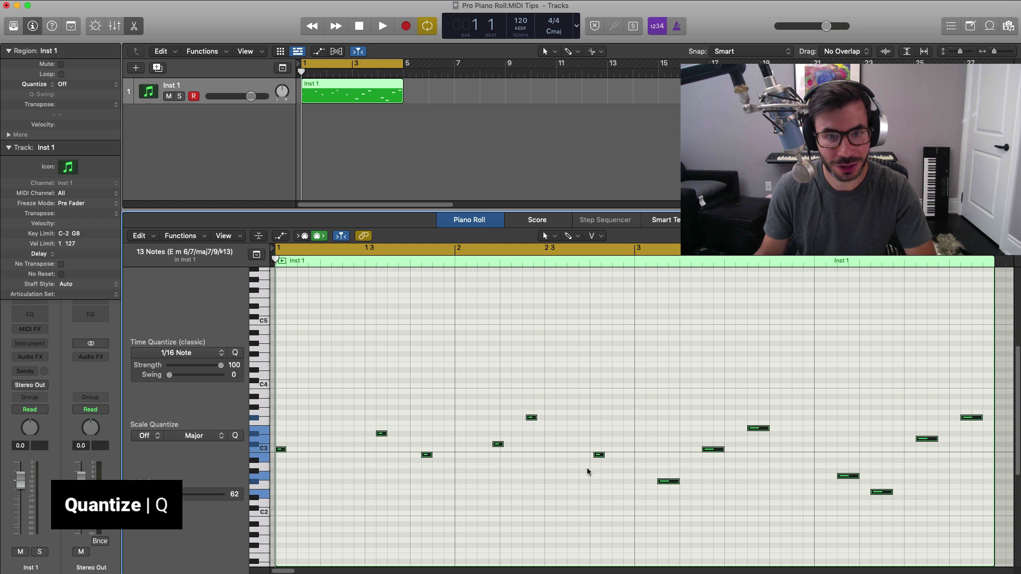
pyautogui.click(569, 464)
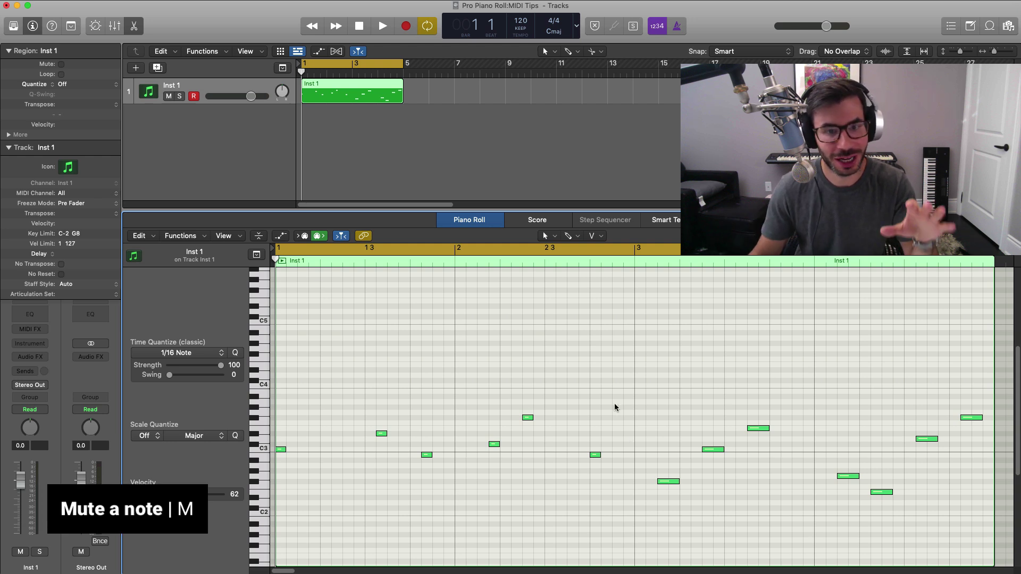
# - Mute the high note before beat 2.3, the bar-3 C3 note, and the late bar-4 note
pyautogui.moveTo(553, 394); pyautogui.dragTo(601, 477)
pyautogui.press('m')
pyautogui.press('m')
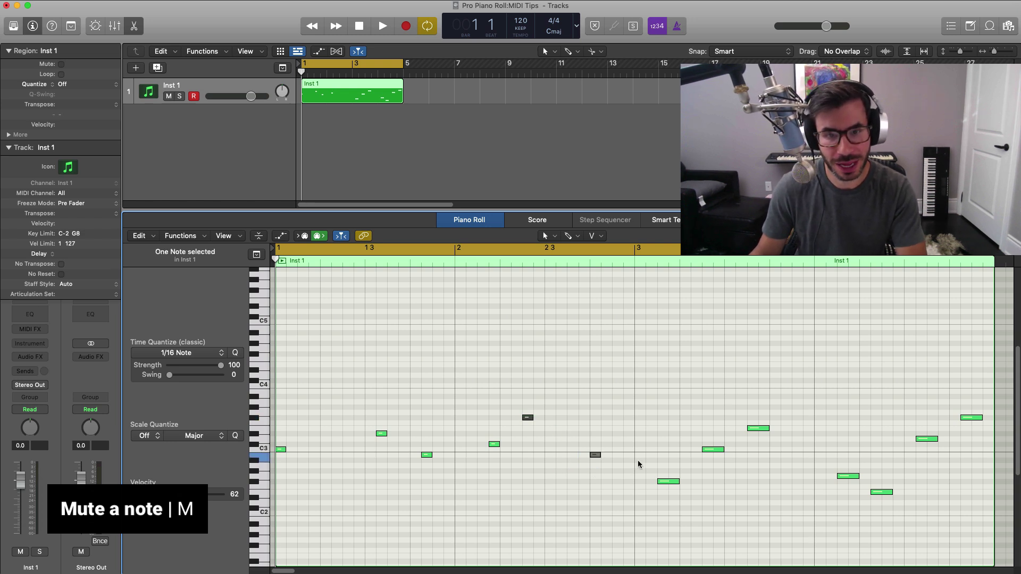
pyautogui.moveTo(693, 435); pyautogui.dragTo(723, 461)
pyautogui.press('m')
pyautogui.moveTo(900, 418); pyautogui.dragTo(942, 462)
pyautogui.press('m')
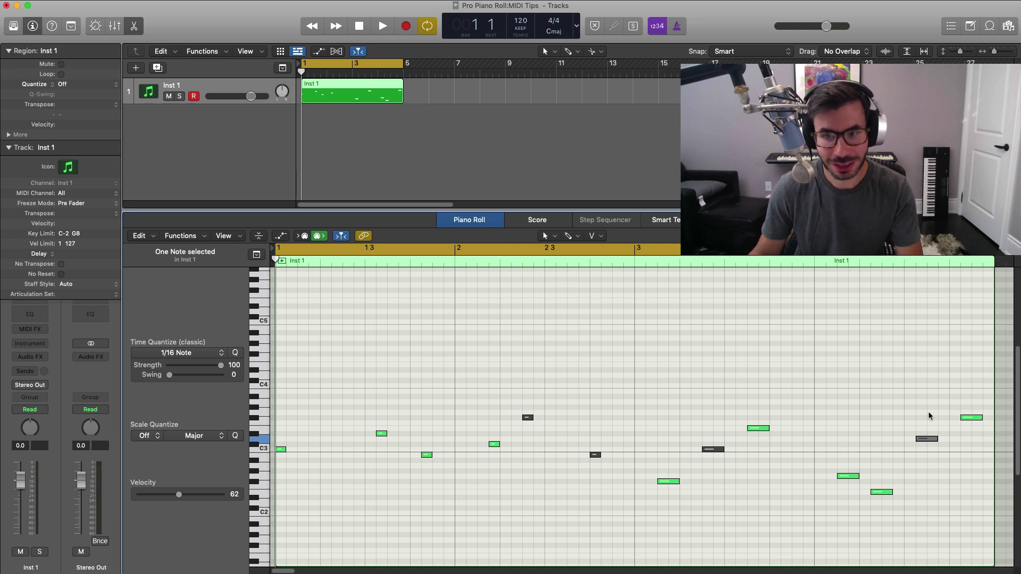
# - Select only the four muted notes with Shift+M and unmute them with Control+M
pyautogui.click(931, 464)
pyautogui.hotkey('shift', 'm')
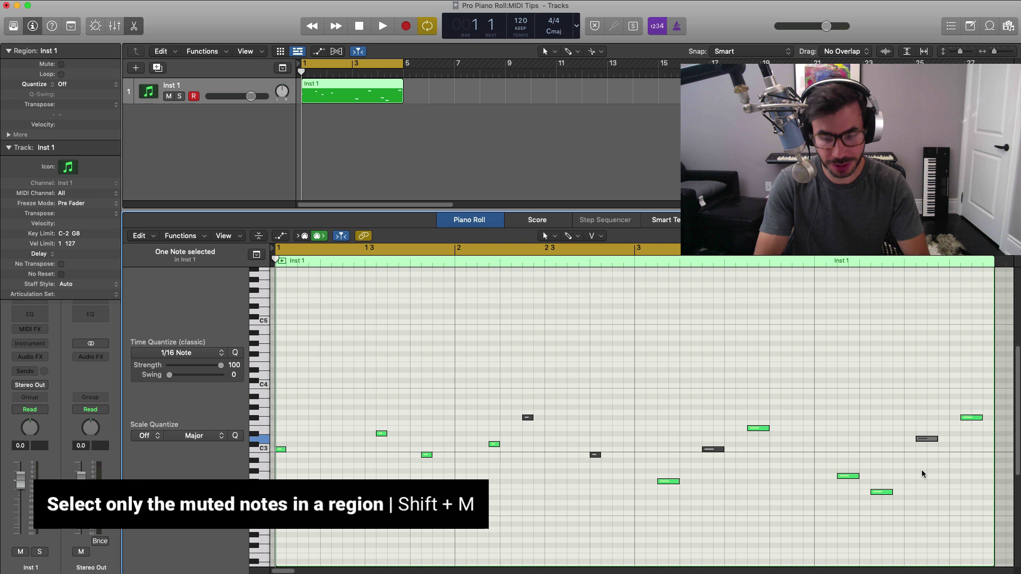
pyautogui.hotkey('shift', 'm')
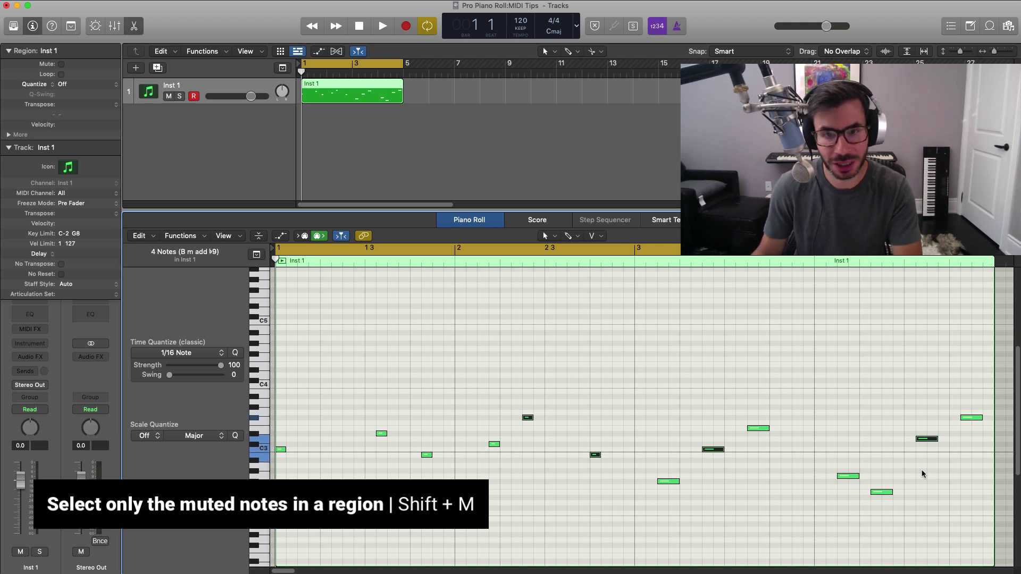
pyautogui.hotkey('ctrl', 'm')
# - Marquee-select the four previously muted notes again
pyautogui.click(625, 488)
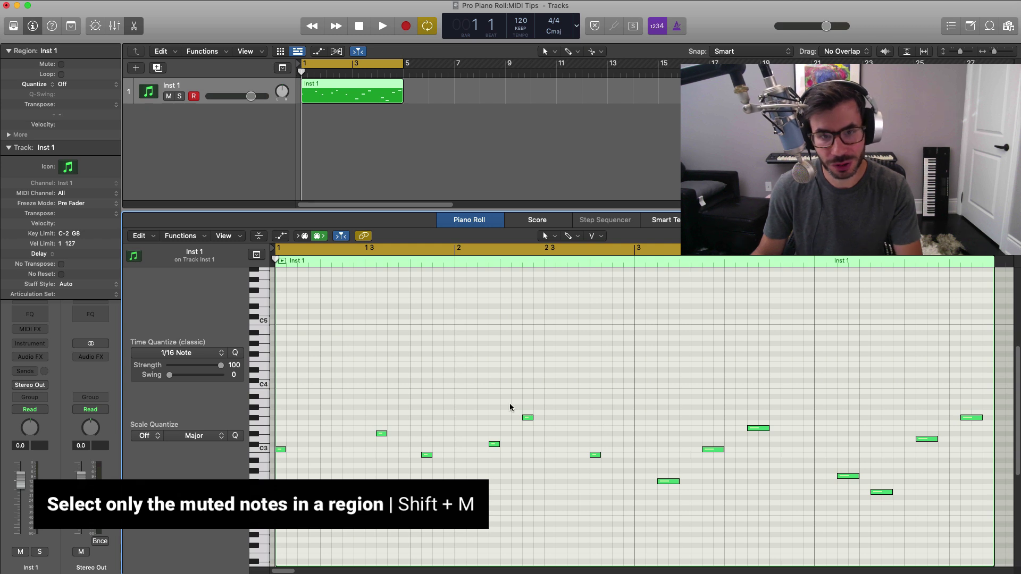
pyautogui.moveTo(514, 404); pyautogui.dragTo(601, 479)
pyautogui.moveTo(684, 438); pyautogui.dragTo(719, 463)
pyautogui.moveTo(905, 432); pyautogui.dragTo(939, 466)
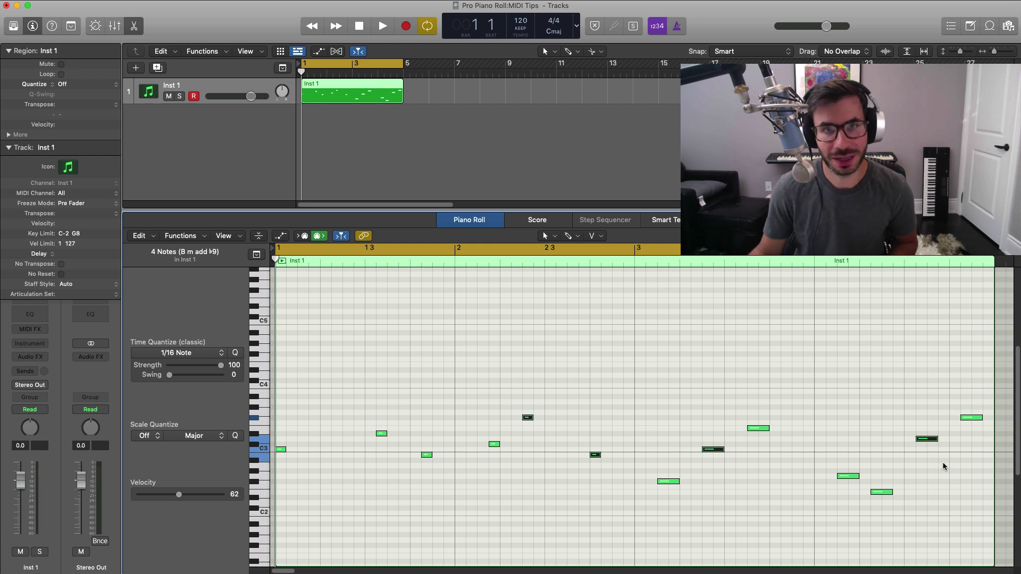
# - Zoom out and delete the seven right-hand notes of the region
pyautogui.keyDown('ctrl'); pyautogui.keyDown('alt'); pyautogui.click(762, 450); pyautogui.keyUp('alt'); pyautogui.keyUp('ctrl')
pyautogui.keyDown('ctrl'); pyautogui.keyDown('alt'); pyautogui.click(761, 466); pyautogui.keyUp('alt'); pyautogui.keyUp('ctrl')
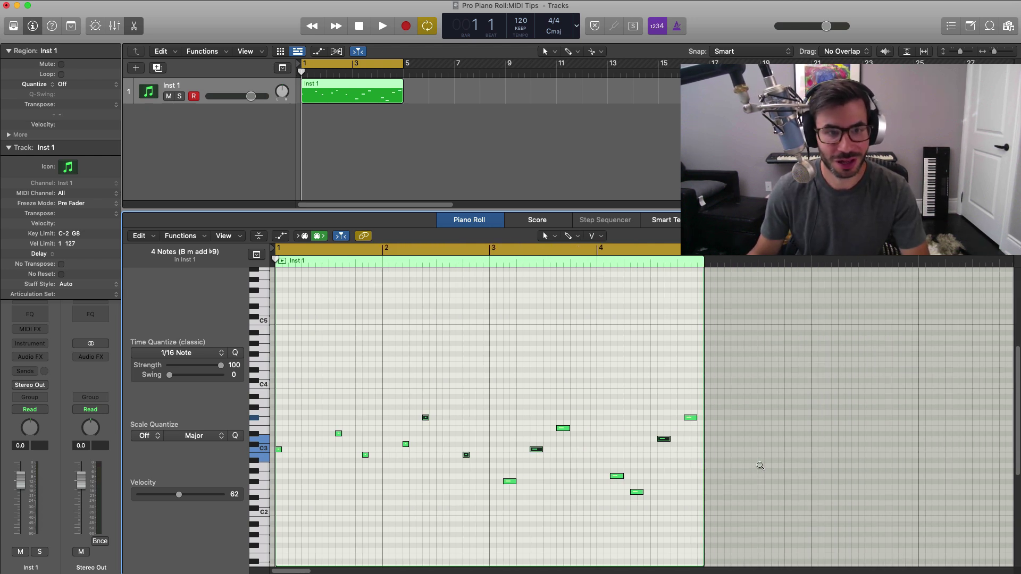
pyautogui.moveTo(822, 541); pyautogui.dragTo(509, 413)
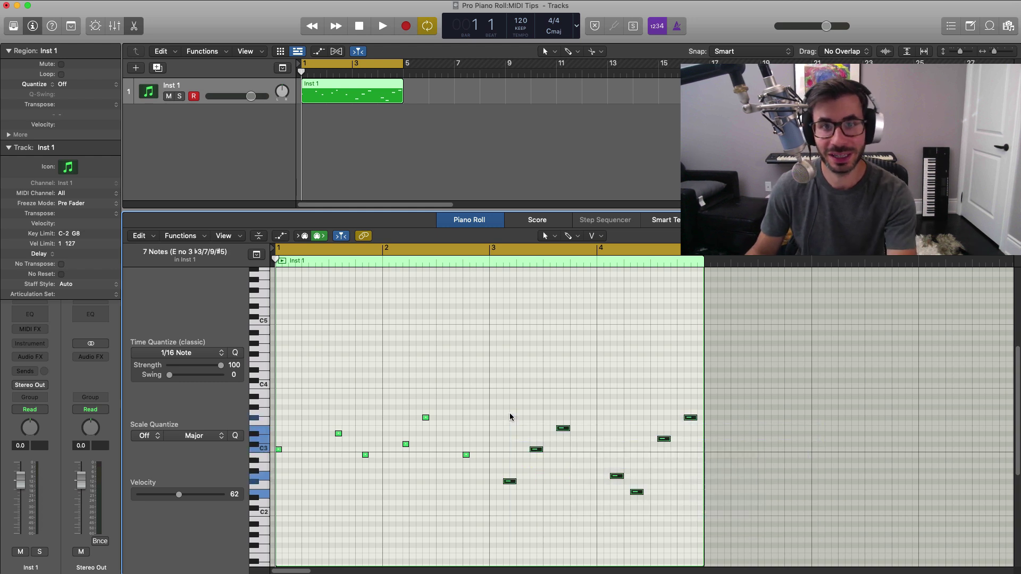
pyautogui.press('Delete')
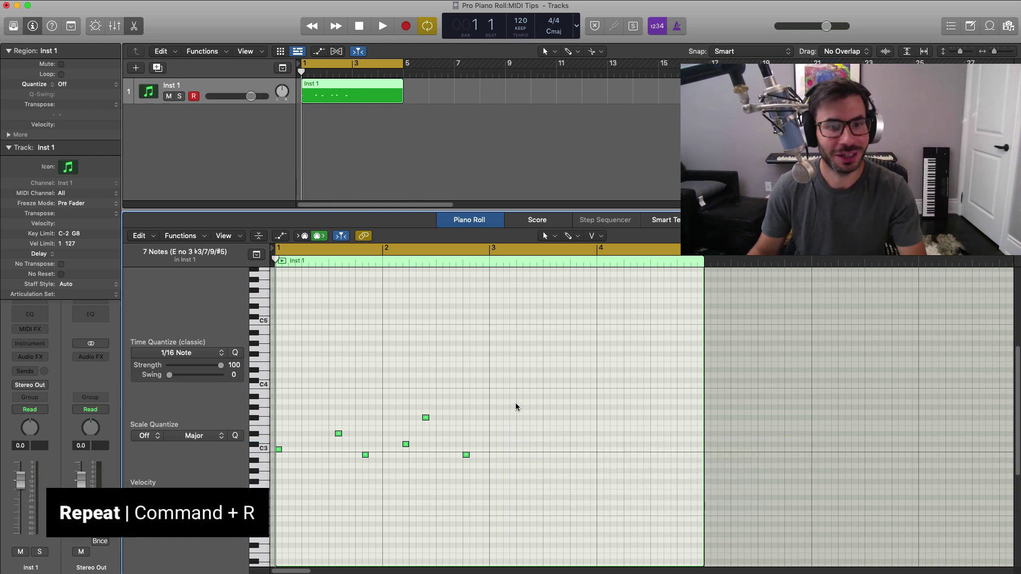
# - Repeat the remaining six notes once with Command+R, undoing the extra repeats
pyautogui.moveTo(501, 474); pyautogui.dragTo(278, 374)
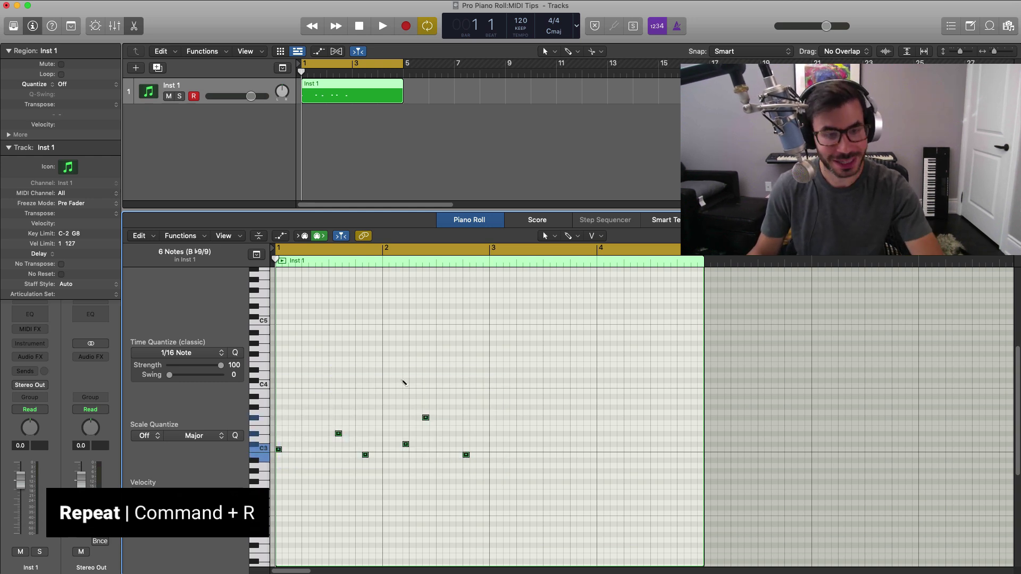
pyautogui.press('cmd+r')
pyautogui.press('super+r')
pyautogui.press('super+r')
pyautogui.press('super+z')
pyautogui.press('super+z')
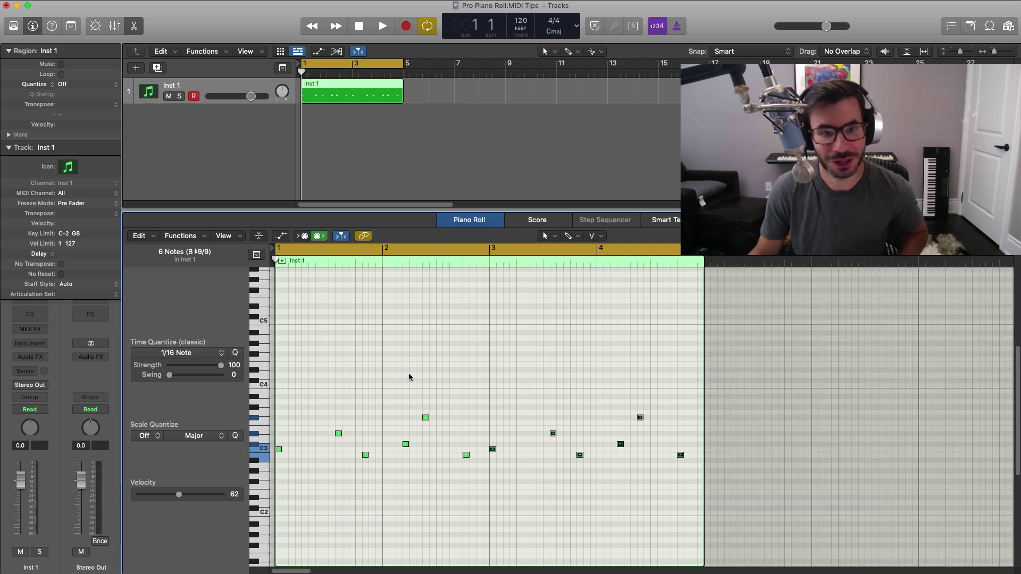
pyautogui.click(508, 391)
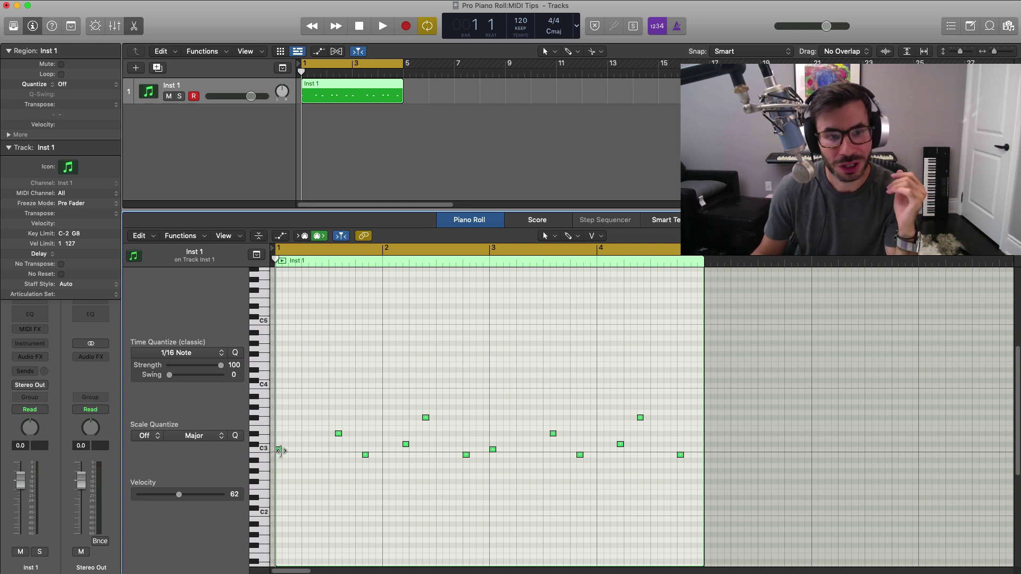
# - Lengthen the first C3 note, then apply Force Legato (Shift+\) to all twelve notes
pyautogui.moveTo(281, 450)
pyautogui.mouseDown()
pyautogui.moveTo(329, 456)
pyautogui.moveTo(286, 453)
pyautogui.mouseUp()
pyautogui.click(295, 452)
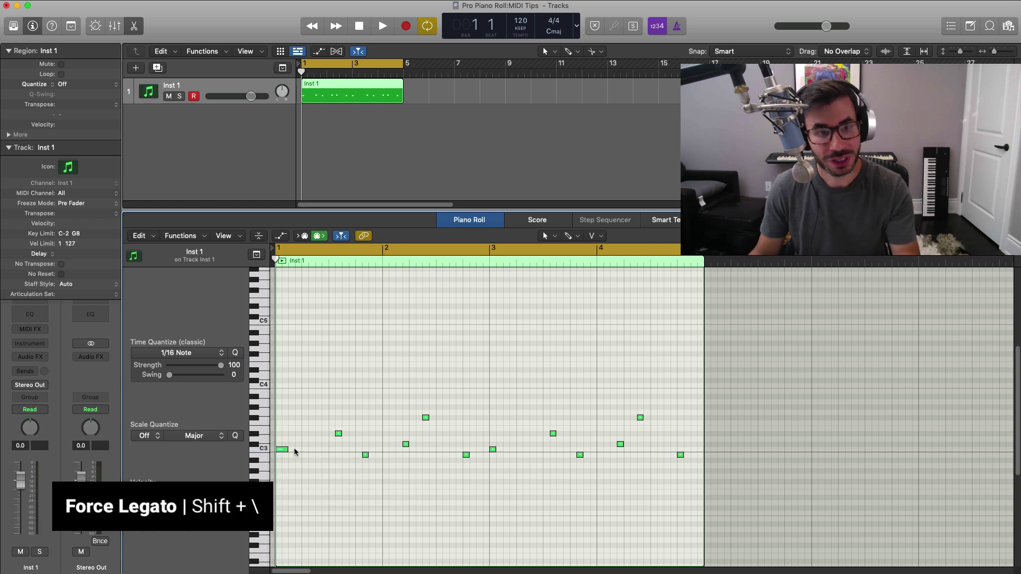
pyautogui.press('super+a')
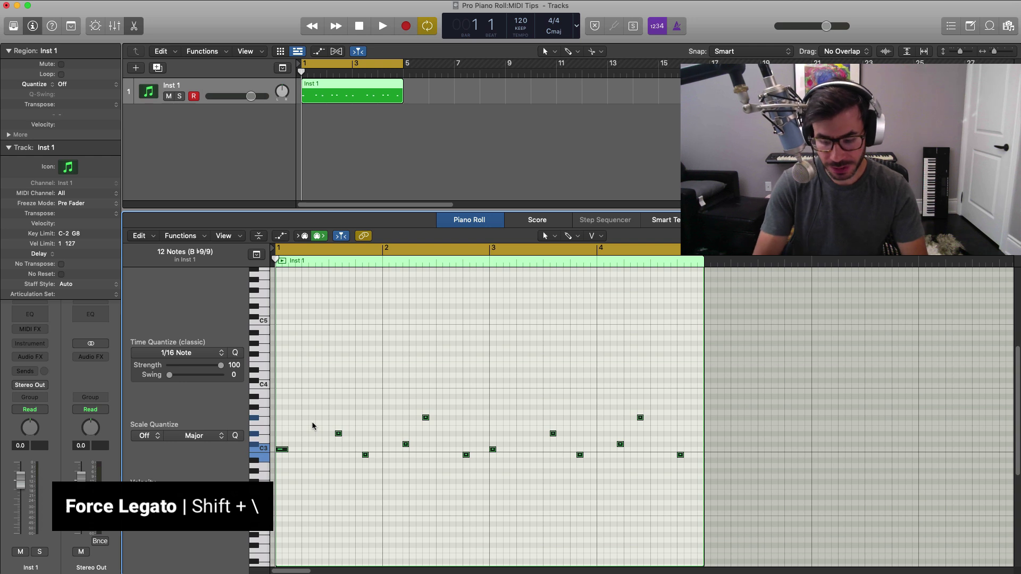
pyautogui.hotkey('shift', '\\')
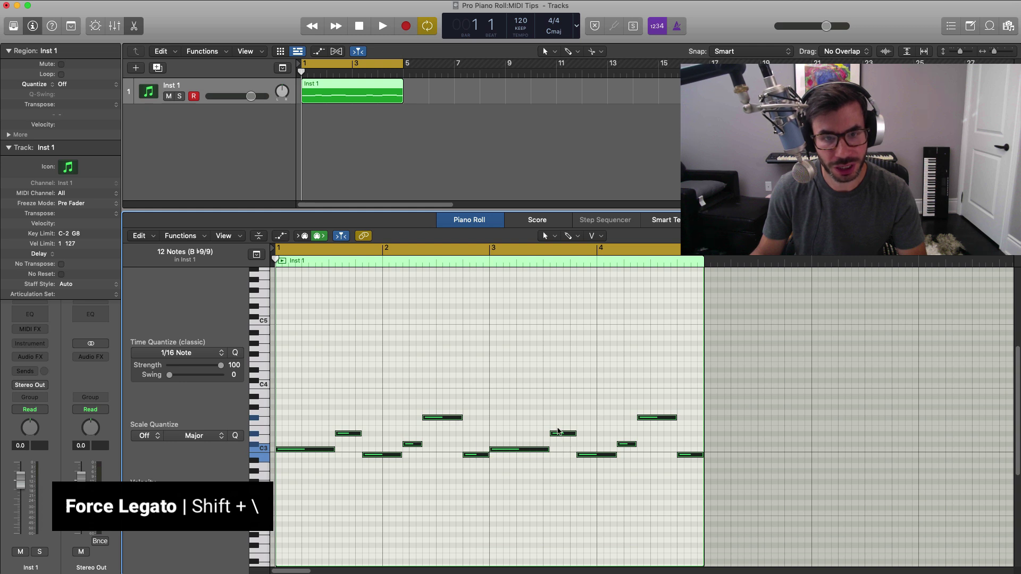
pyautogui.moveTo(679, 456); pyautogui.dragTo(677, 460)
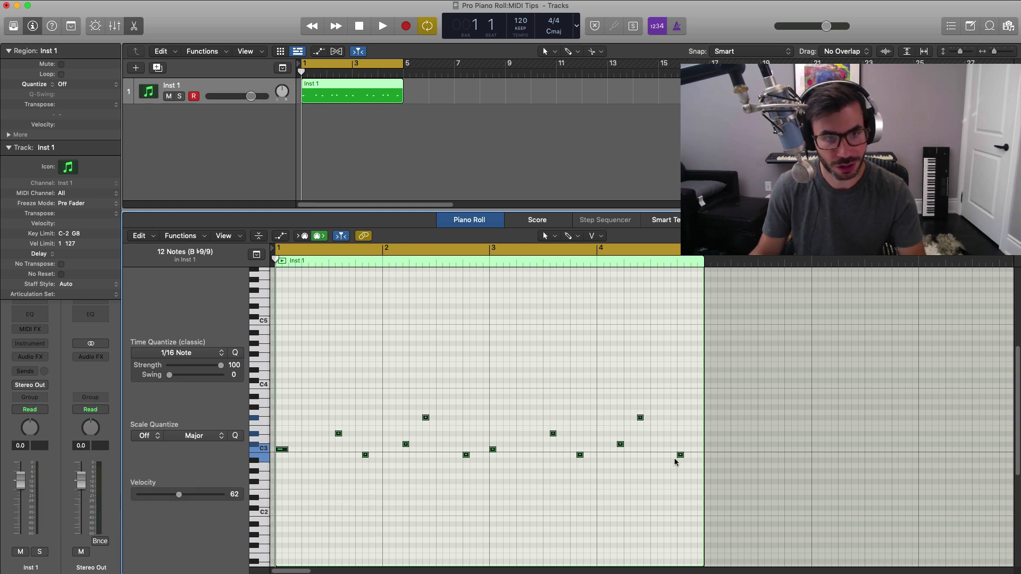
pyautogui.press('super+z')
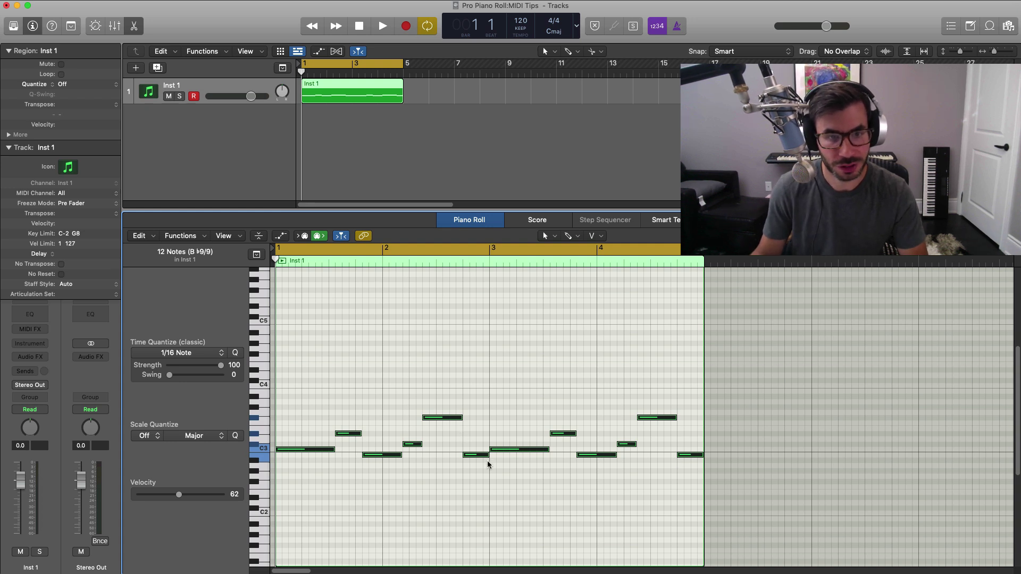
pyautogui.click(522, 426)
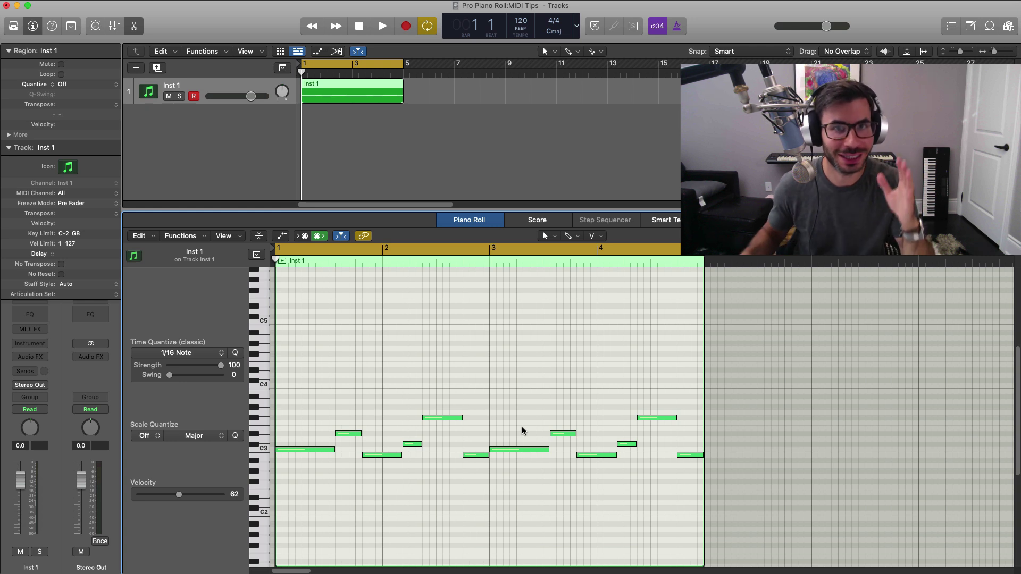
# - Raise the long bar-3 note's velocity from 62 to about 85
pyautogui.click(508, 449)
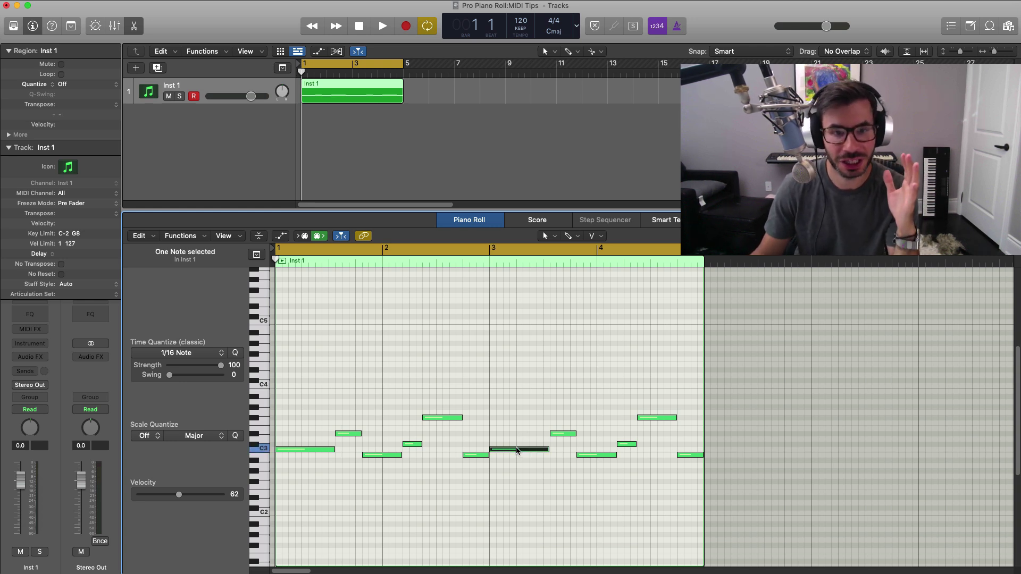
pyautogui.click(519, 445)
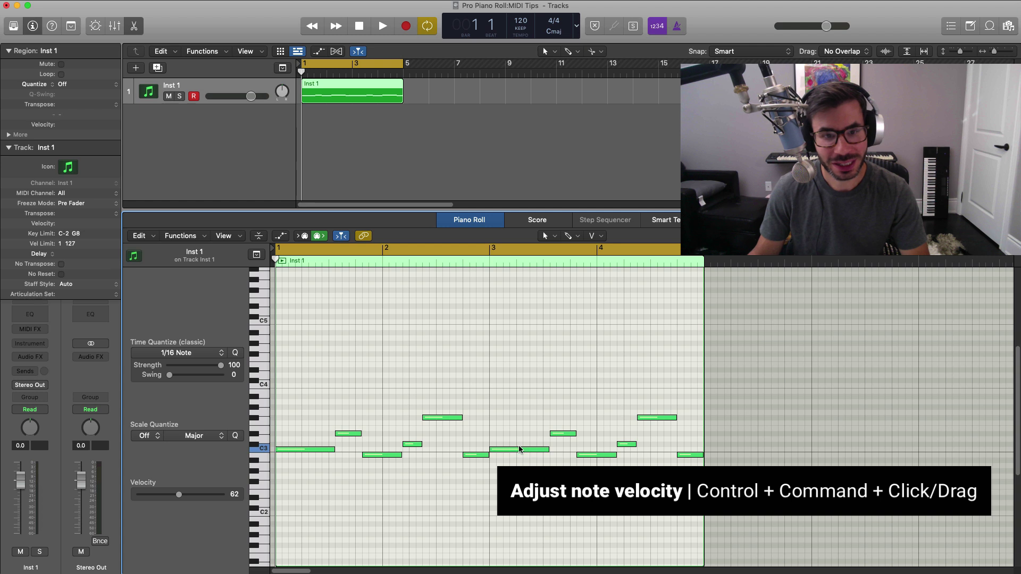
pyautogui.click(510, 449)
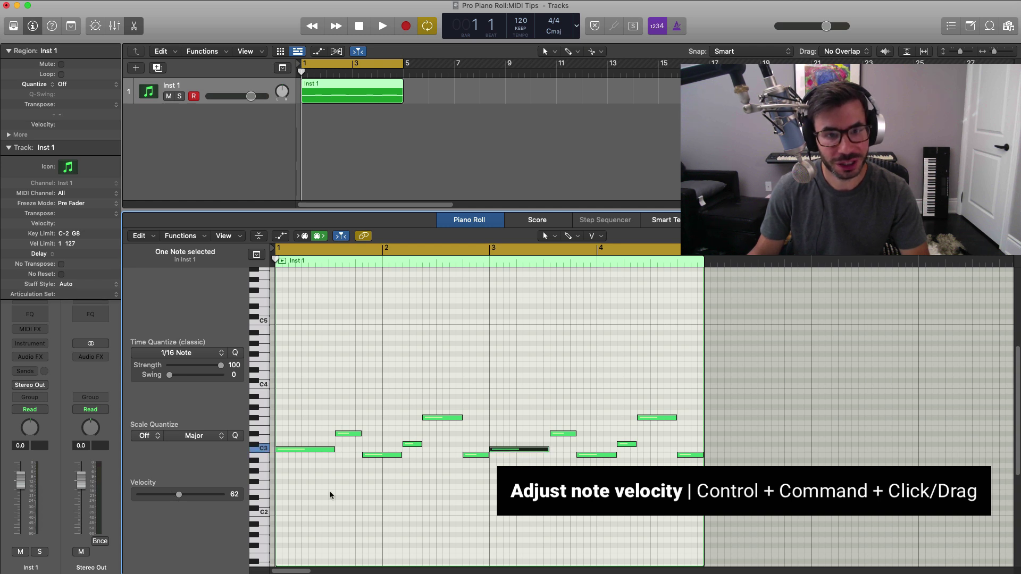
pyautogui.moveTo(179, 496); pyautogui.dragTo(196, 496)
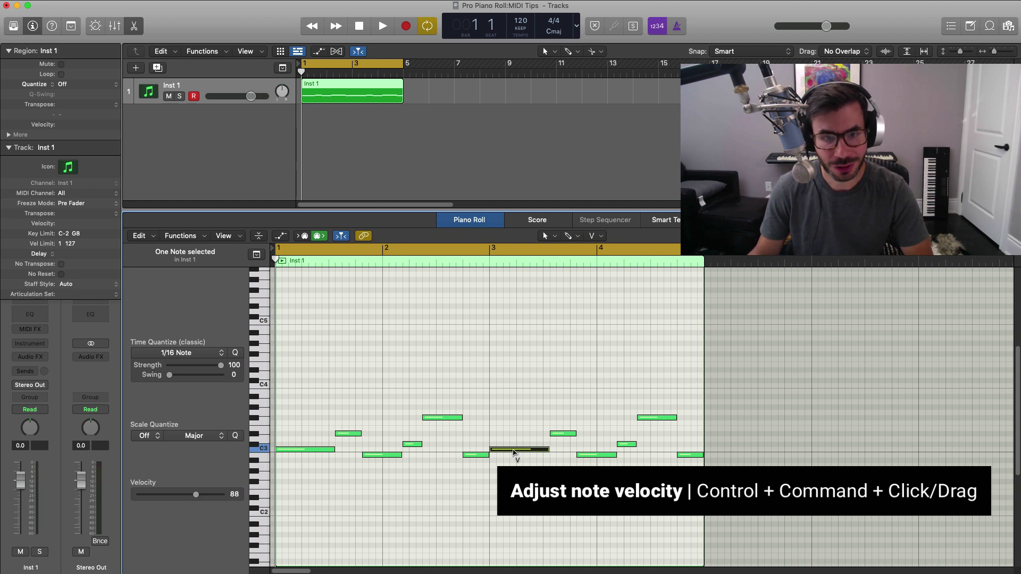
pyautogui.moveTo(511, 451); pyautogui.dragTo(527, 431)
# - Set the velocities of the next two notes to 78 and 75
pyautogui.moveTo(587, 456)
pyautogui.mouseDown()
pyautogui.moveTo(594, 392)
pyautogui.moveTo(590, 448)
pyautogui.mouseUp()
pyautogui.moveTo(659, 418); pyautogui.dragTo(657, 412)
pyautogui.click(471, 418)
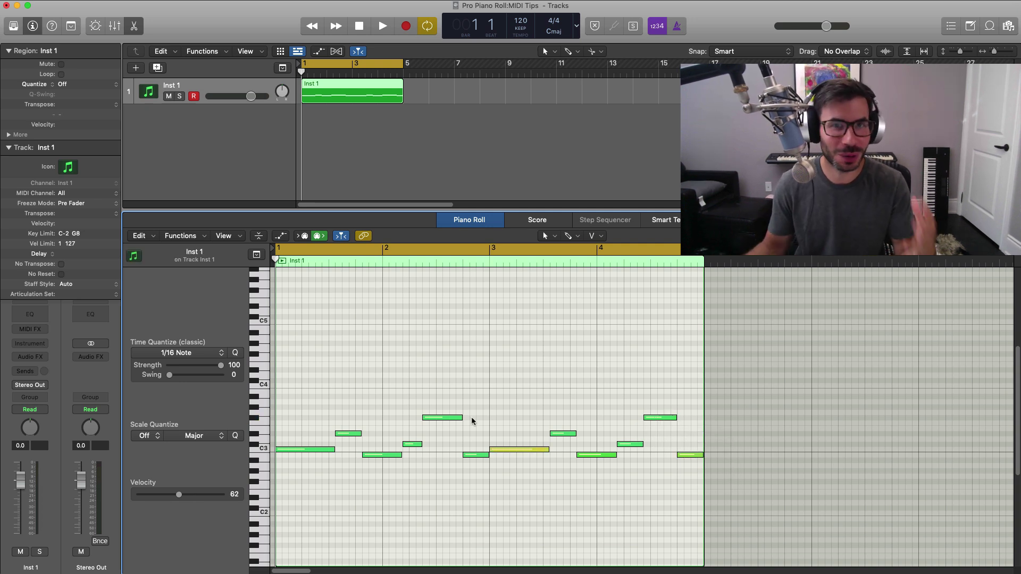
# - Stretch five notes so their ends overlap the following notes
pyautogui.moveTo(334, 449); pyautogui.dragTo(348, 450)
pyautogui.moveTo(460, 418); pyautogui.dragTo(481, 418)
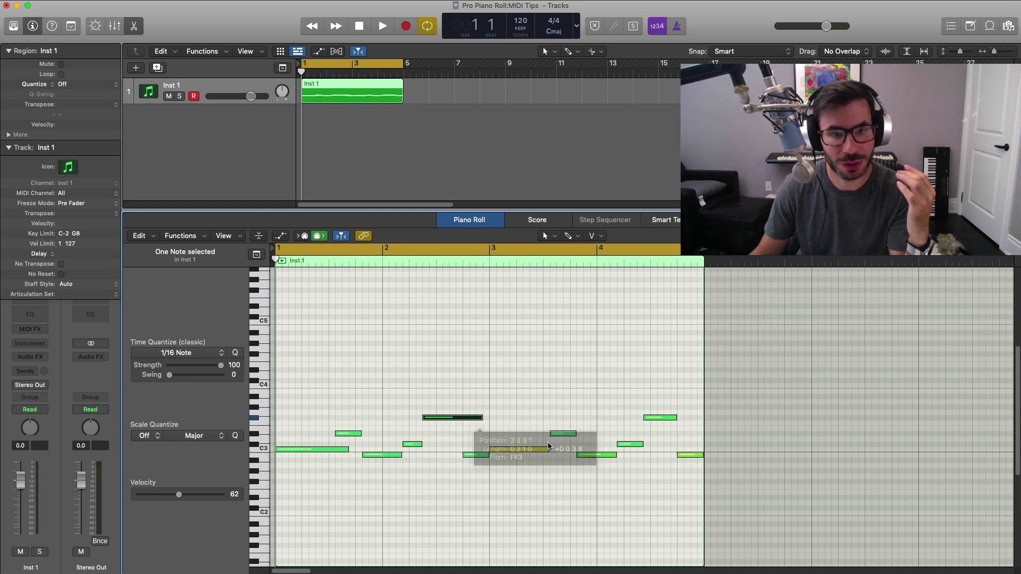
pyautogui.moveTo(571, 435); pyautogui.dragTo(590, 434)
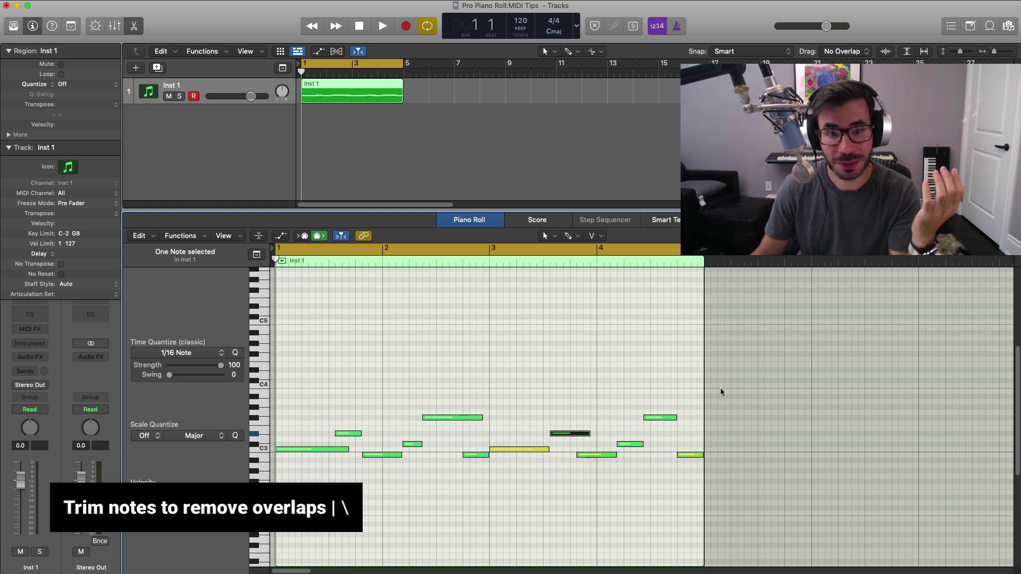
pyautogui.moveTo(674, 417); pyautogui.dragTo(690, 418)
pyautogui.moveTo(643, 442); pyautogui.dragTo(660, 439)
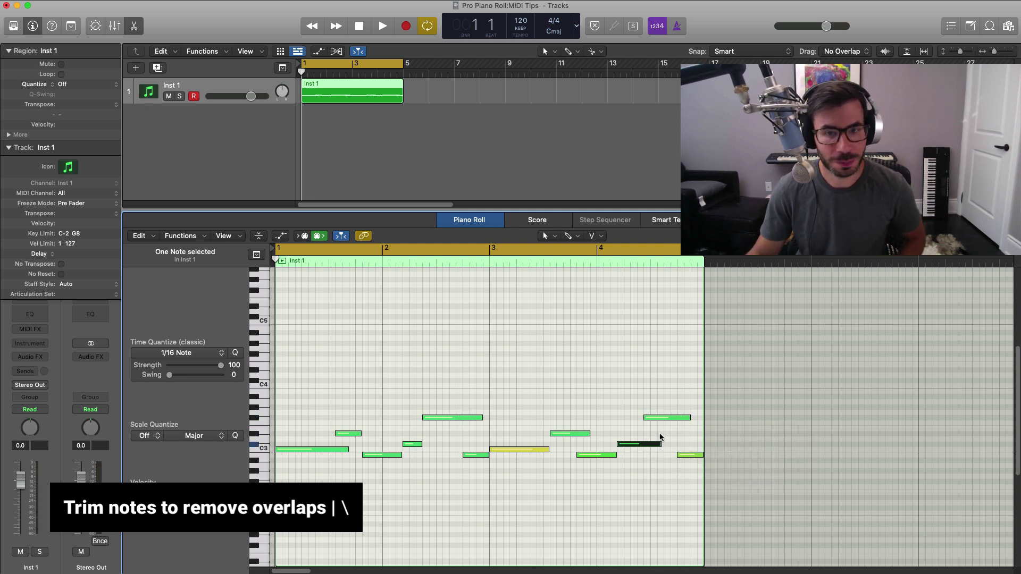
pyautogui.moveTo(688, 418)
pyautogui.mouseDown()
pyautogui.moveTo(650, 448)
pyautogui.moveTo(690, 419)
pyautogui.mouseUp()
pyautogui.click(591, 355)
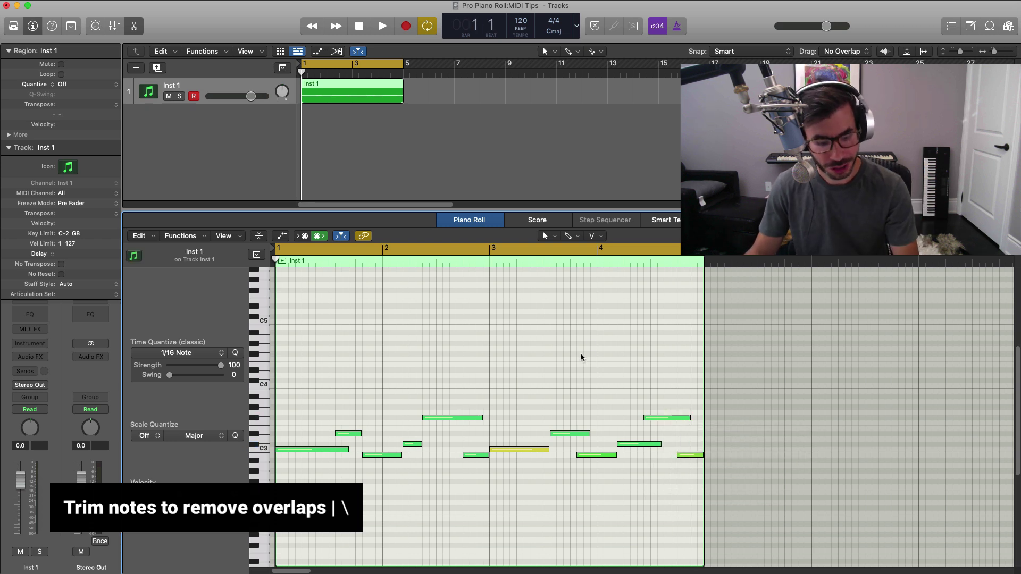
# - Select all twelve notes and trim the overlaps with the backslash key
pyautogui.press('super+a')
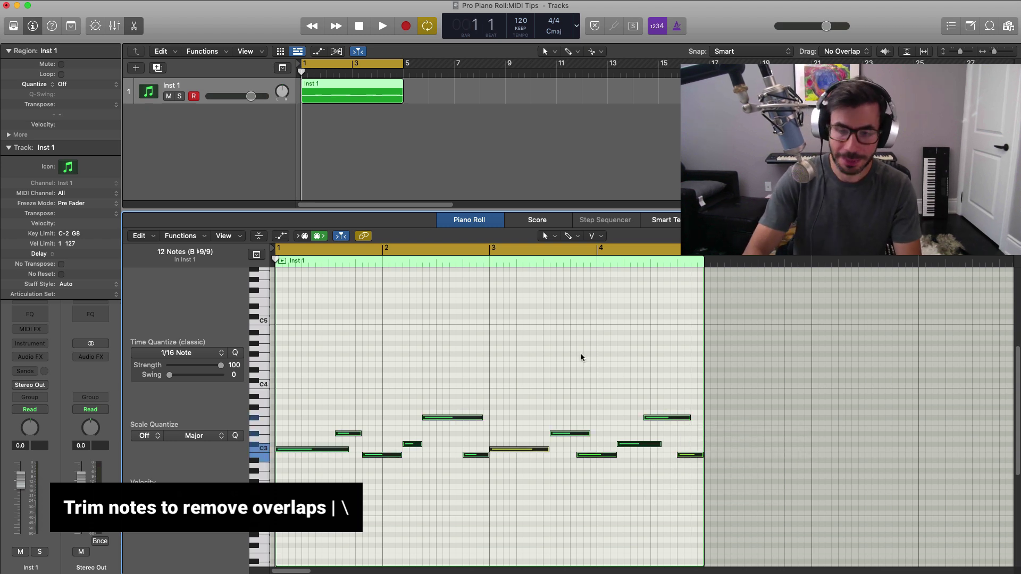
pyautogui.press('\\')
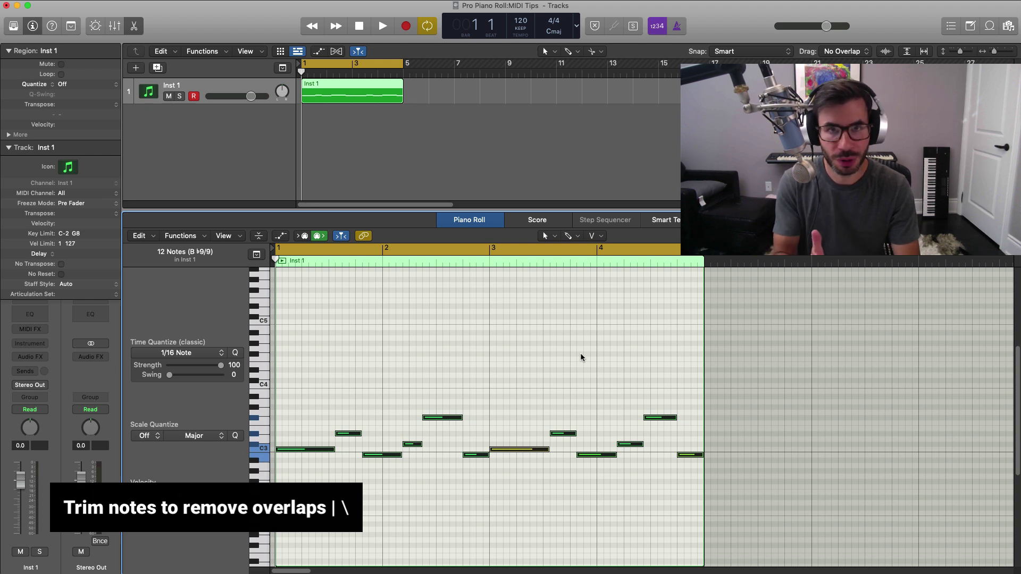
pyautogui.press('super+z')
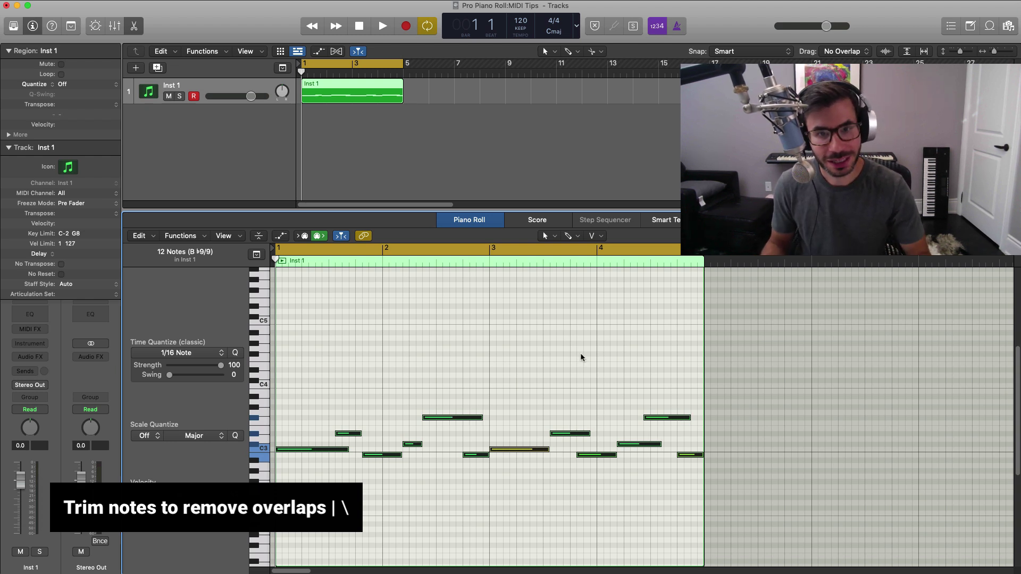
pyautogui.press('\\')
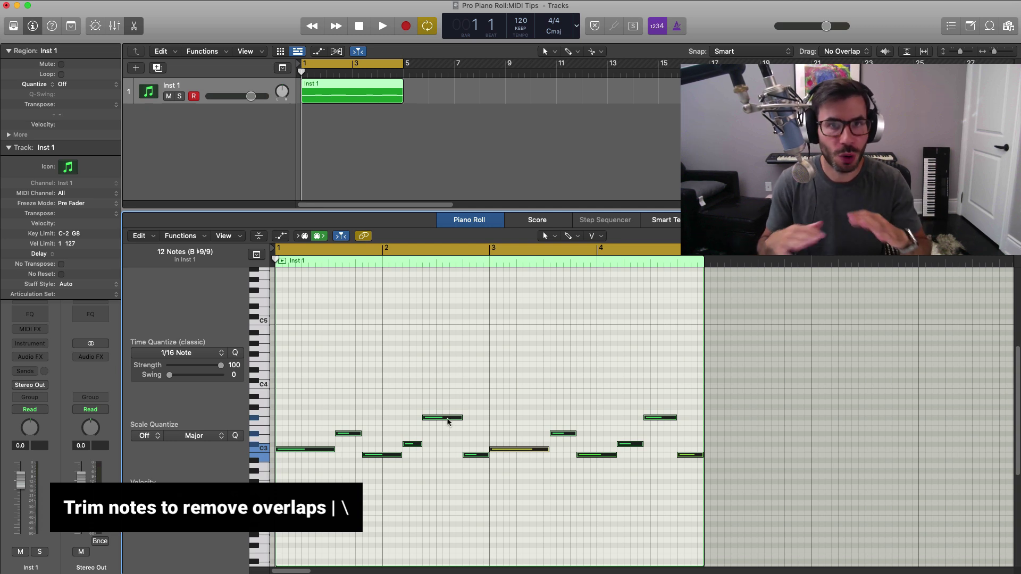
pyautogui.moveTo(447, 422)
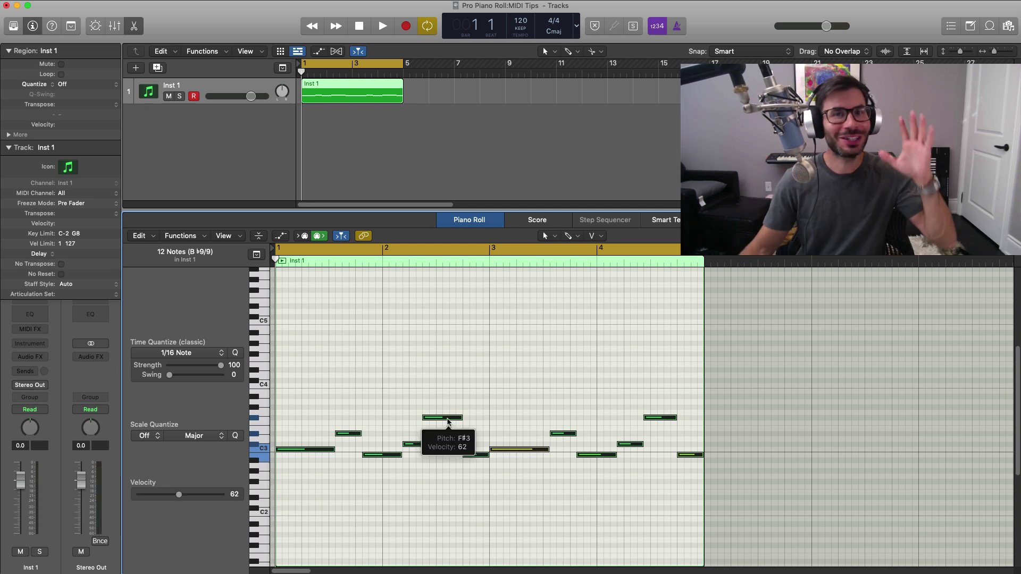